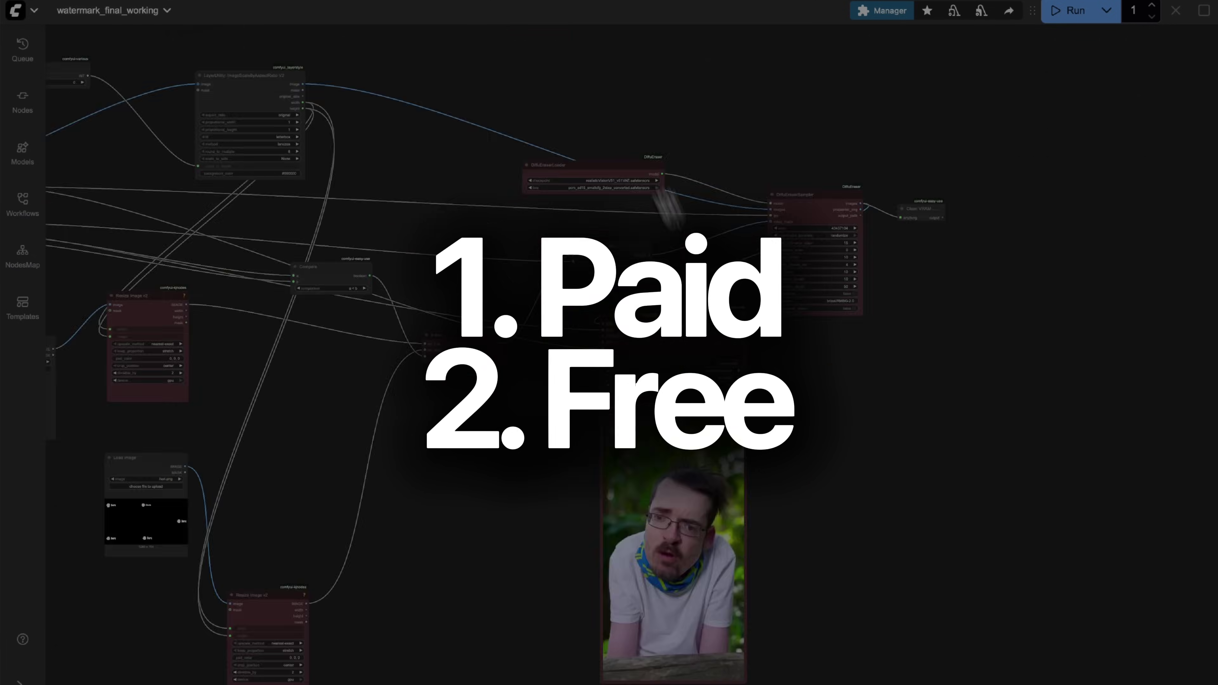
left_click(575, 267)
scroll(794, 364, "down", 5)
left_click_drag(794, 363, 794, 363)
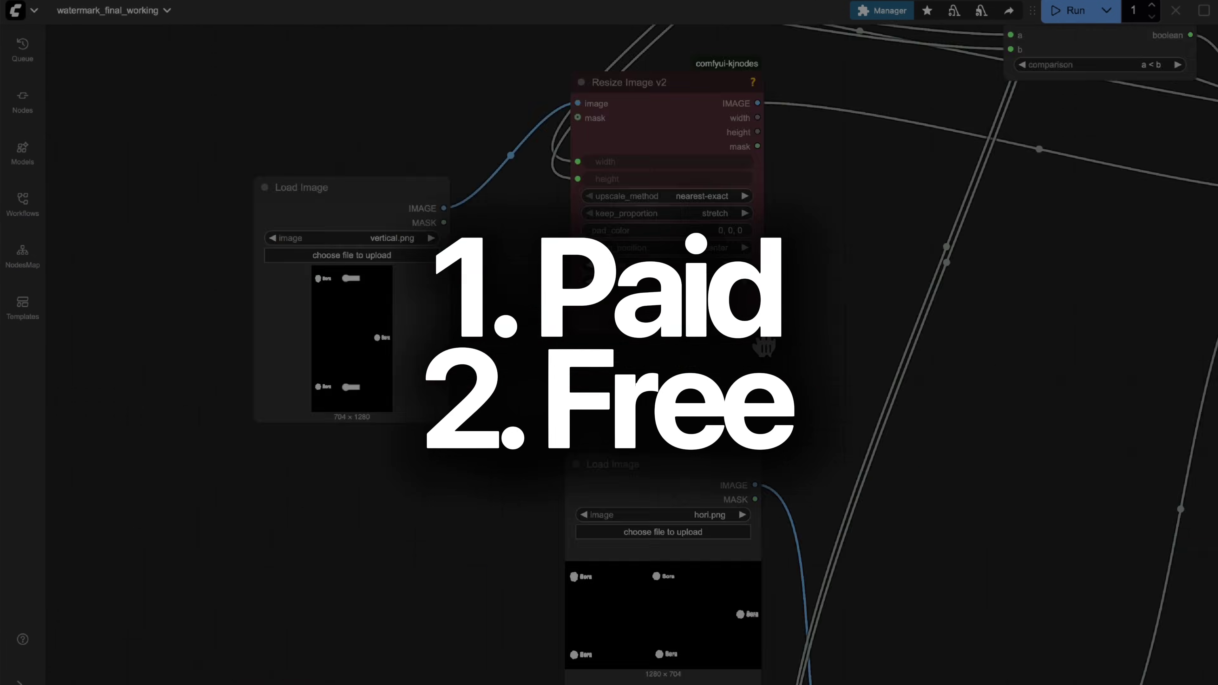
scroll(794, 363, "up", 5)
scroll(794, 363, "down", 5)
scroll(1007, 168, "up", 10)
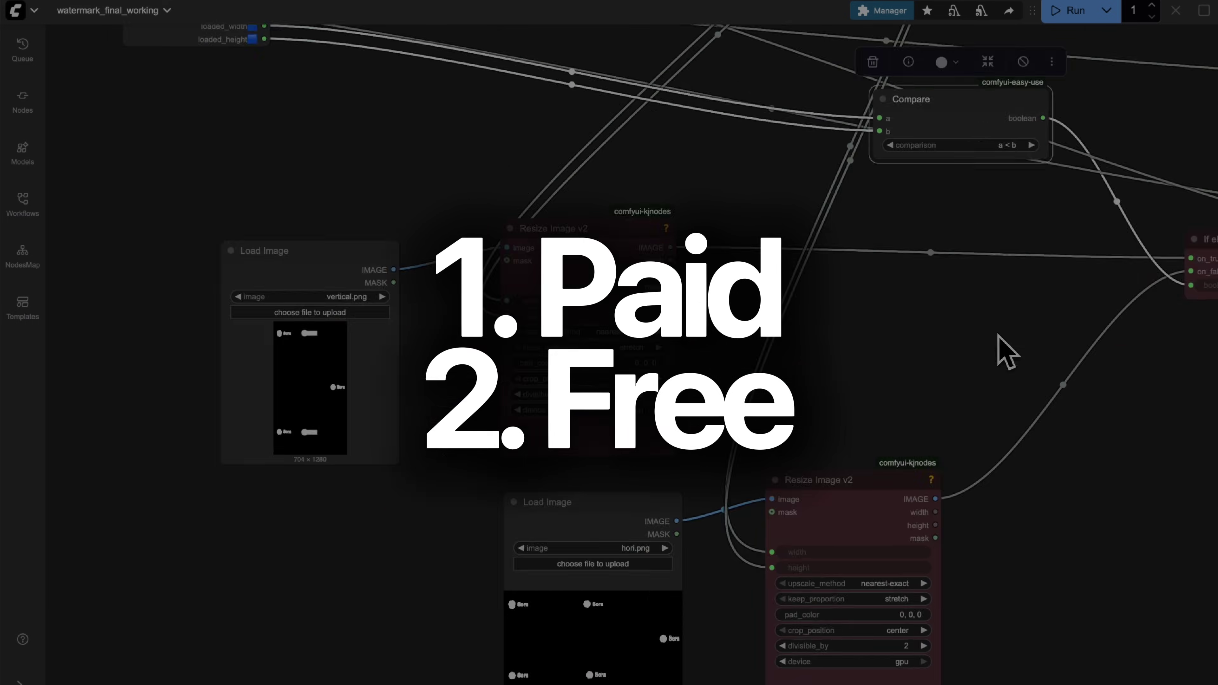
scroll(829, 294, "down", 5)
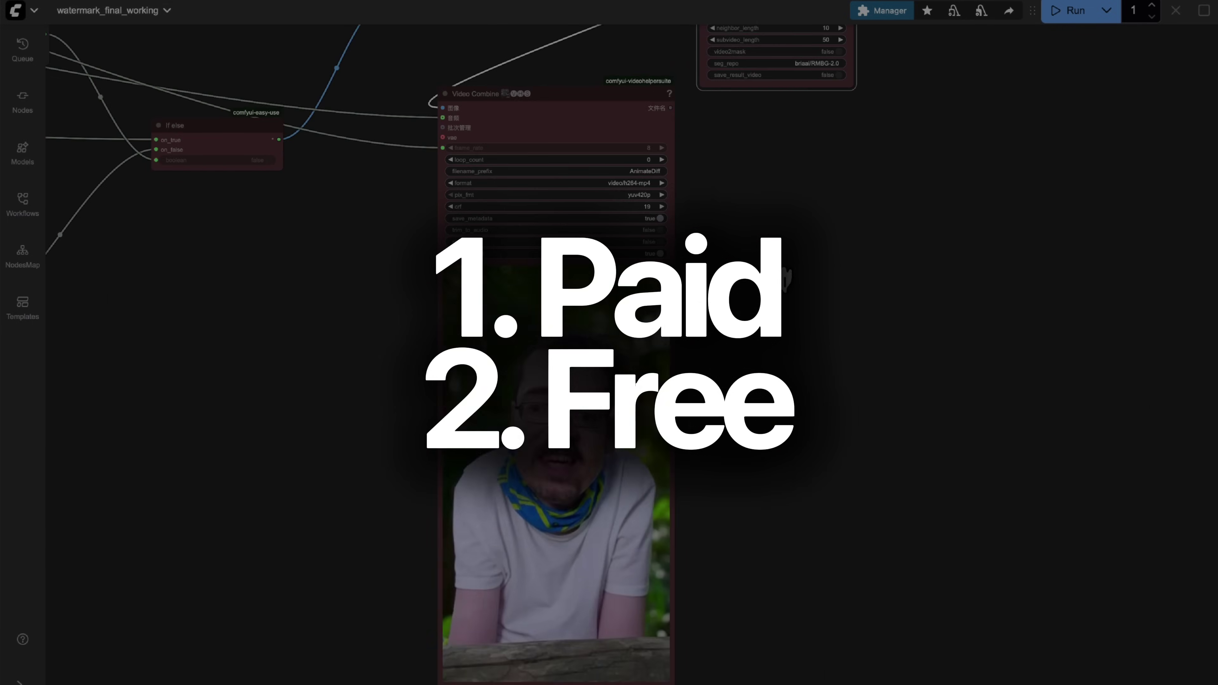
scroll(278, 191, "up", 5)
left_click(279, 191)
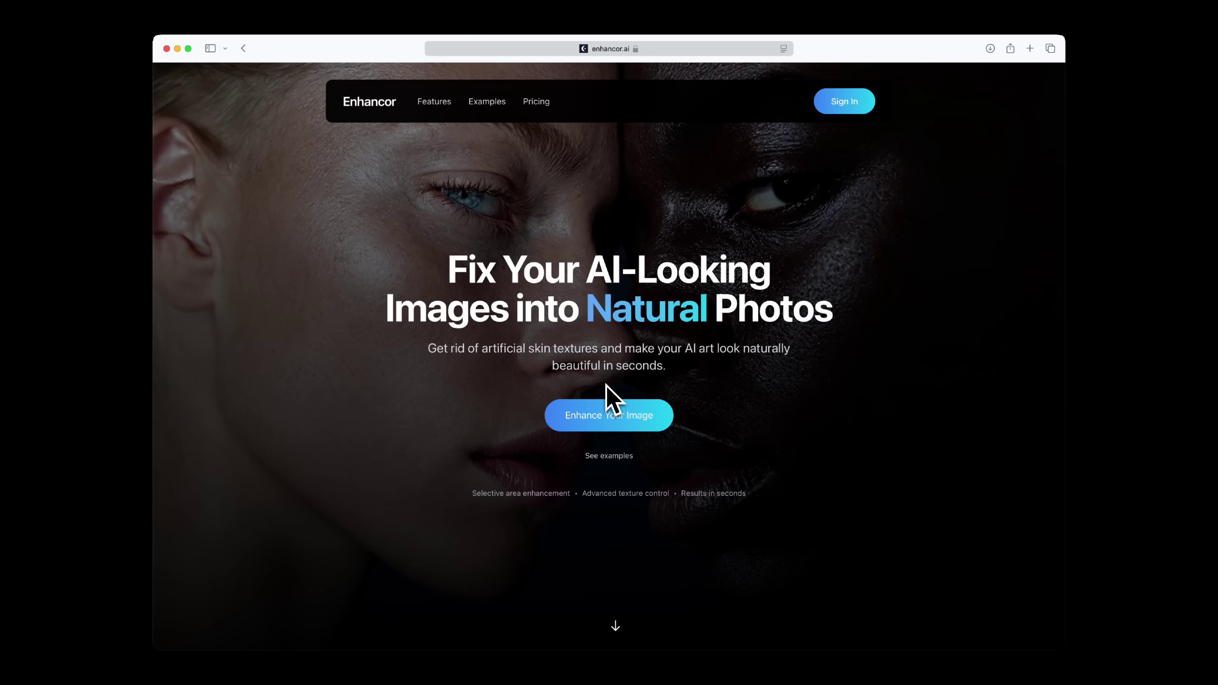
- Sign in to Enhancor and upload the Sora video to Watermark Remover; it is flagged 9.21 MB, over 7MB
left_click(855, 103)
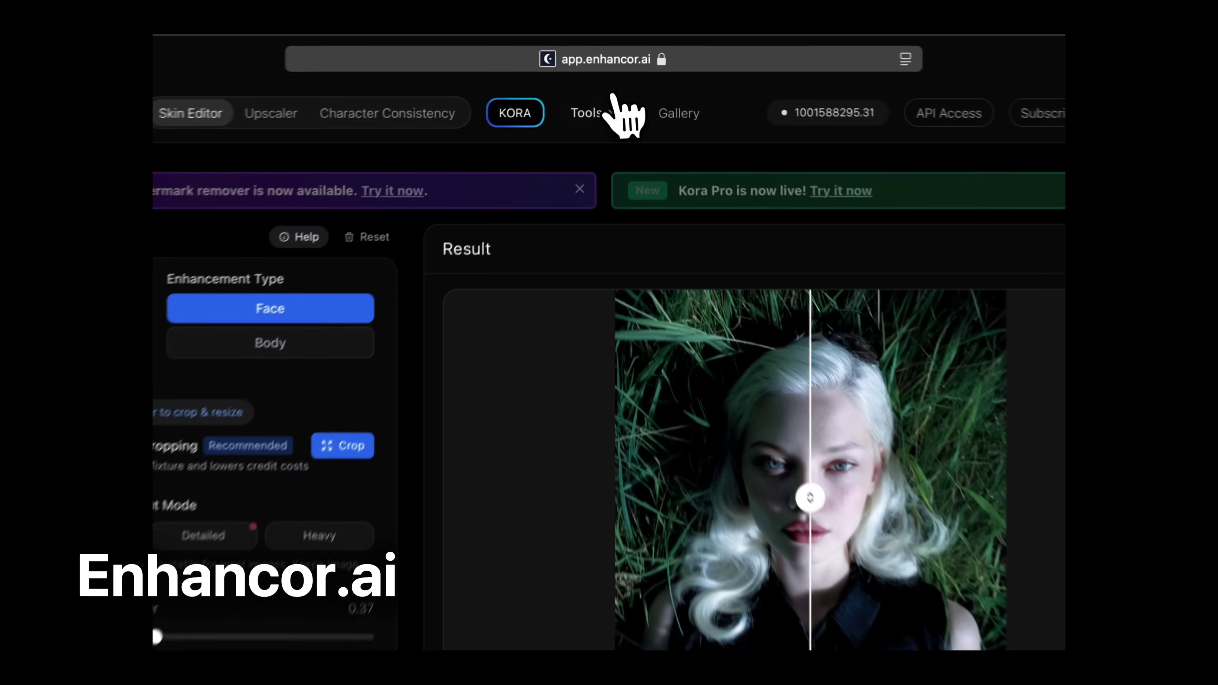
left_click(600, 120)
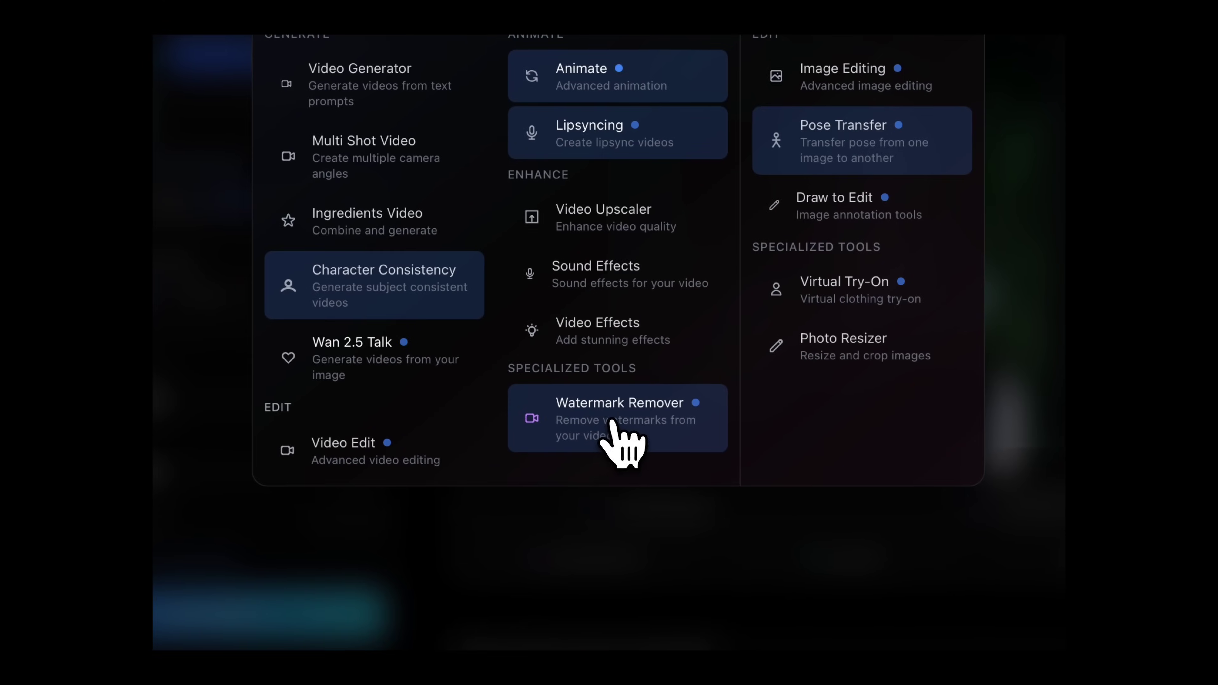
left_click(597, 681)
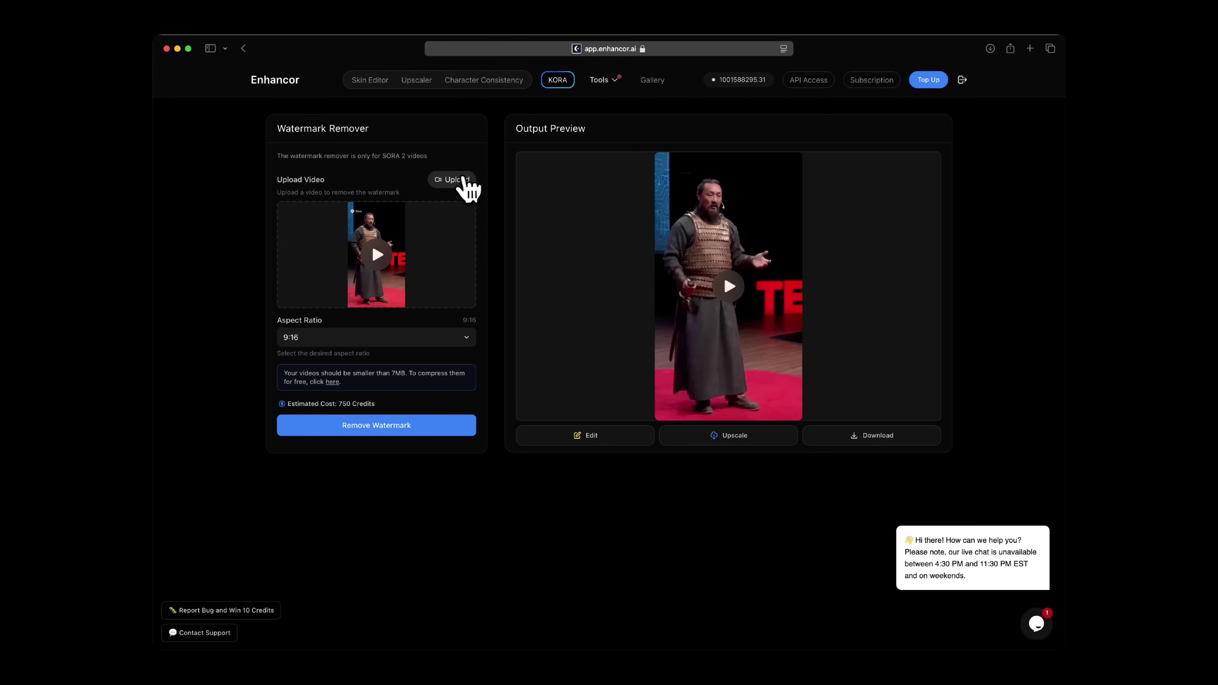
left_click(457, 179)
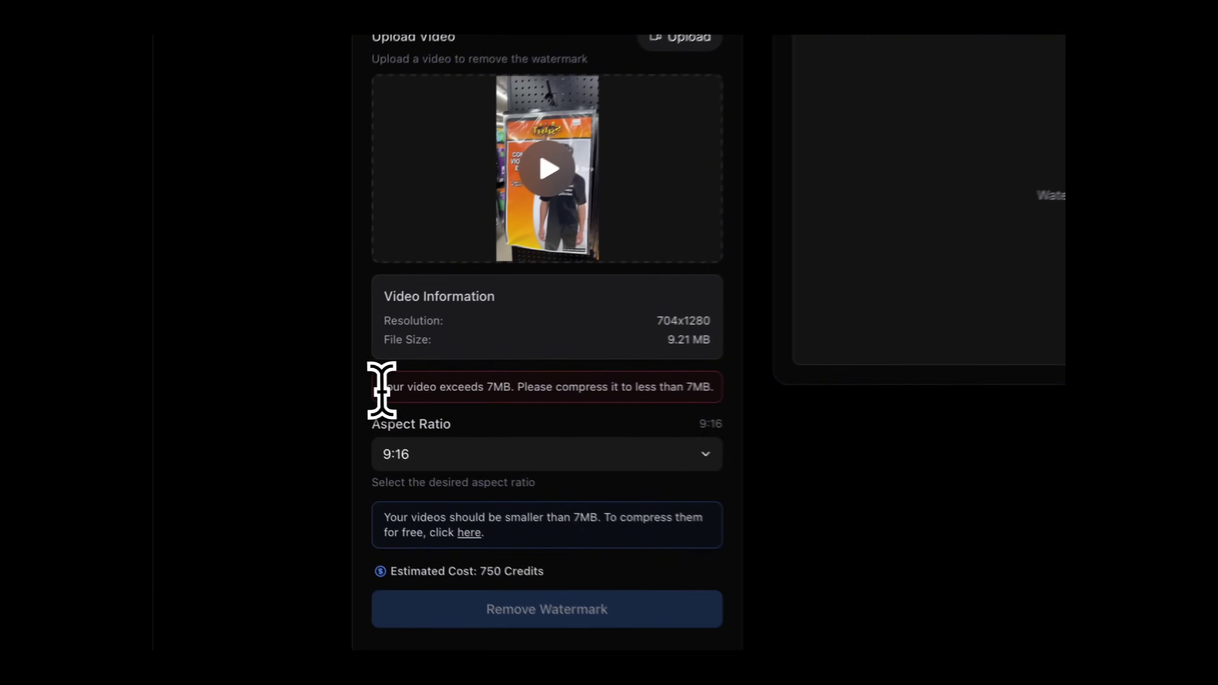
left_click_drag(283, 379, 474, 377)
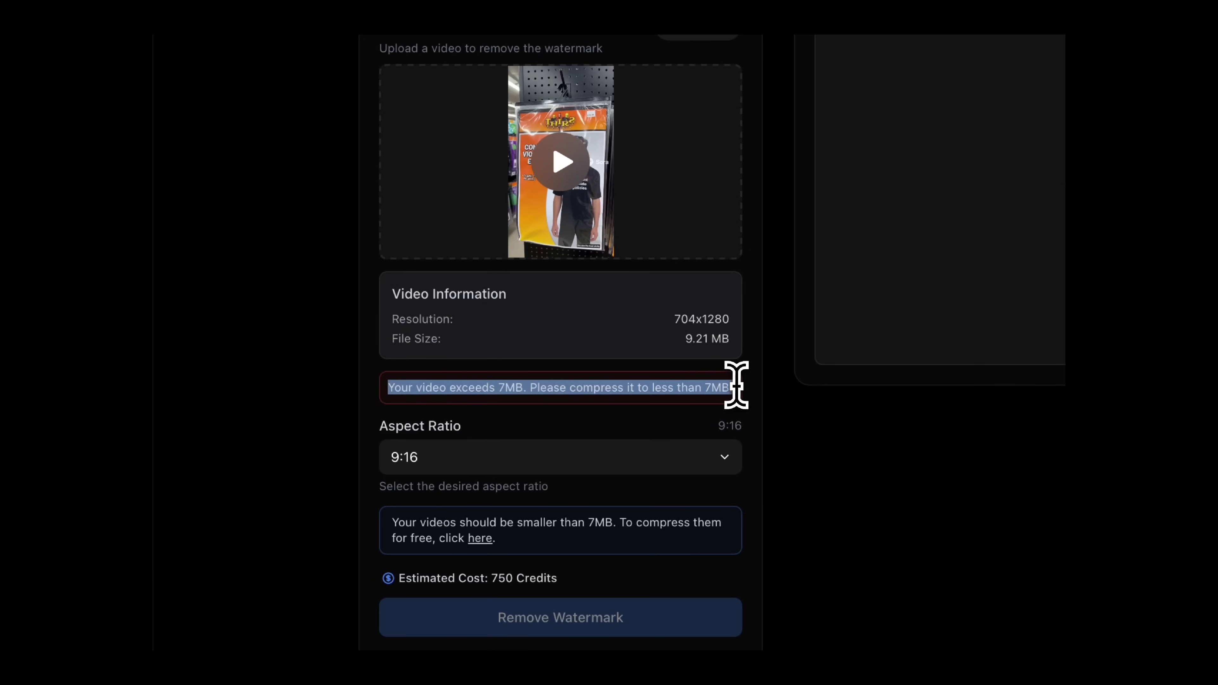
left_click(745, 387)
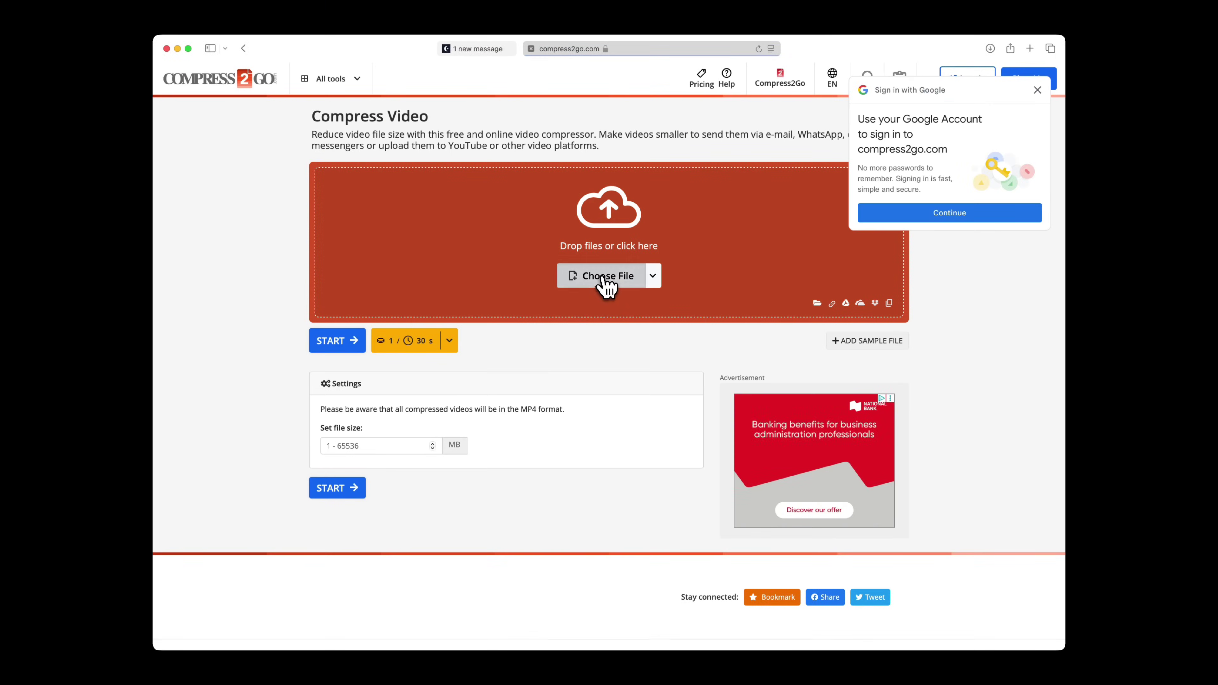
- Compress Example.mp4 in Compress2Go with a 7 MB target and download the 6.81 MB result
left_click(601, 278)
double_click(460, 194)
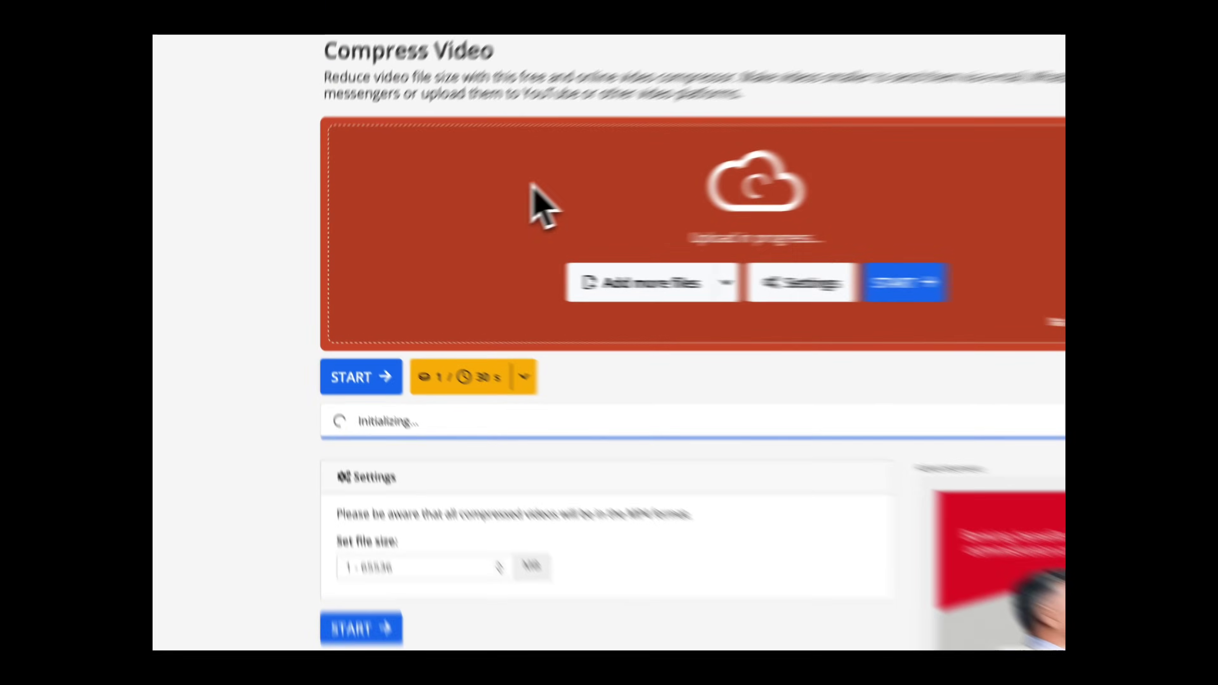
left_click(420, 568)
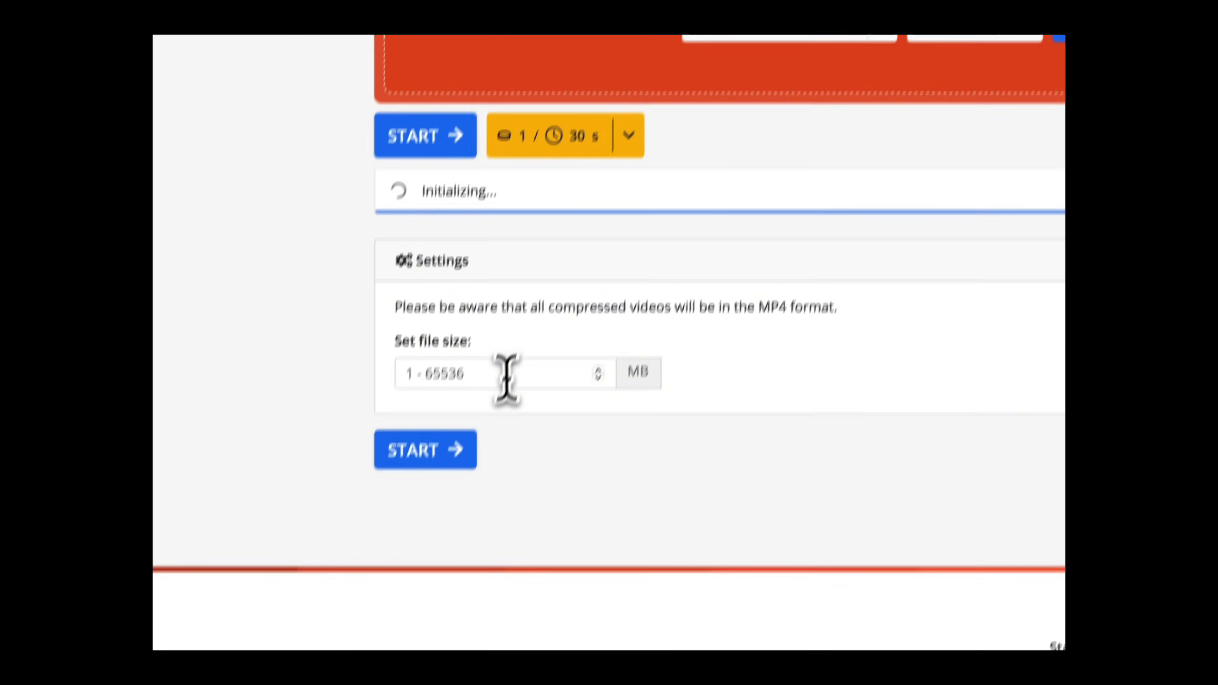
type("7")
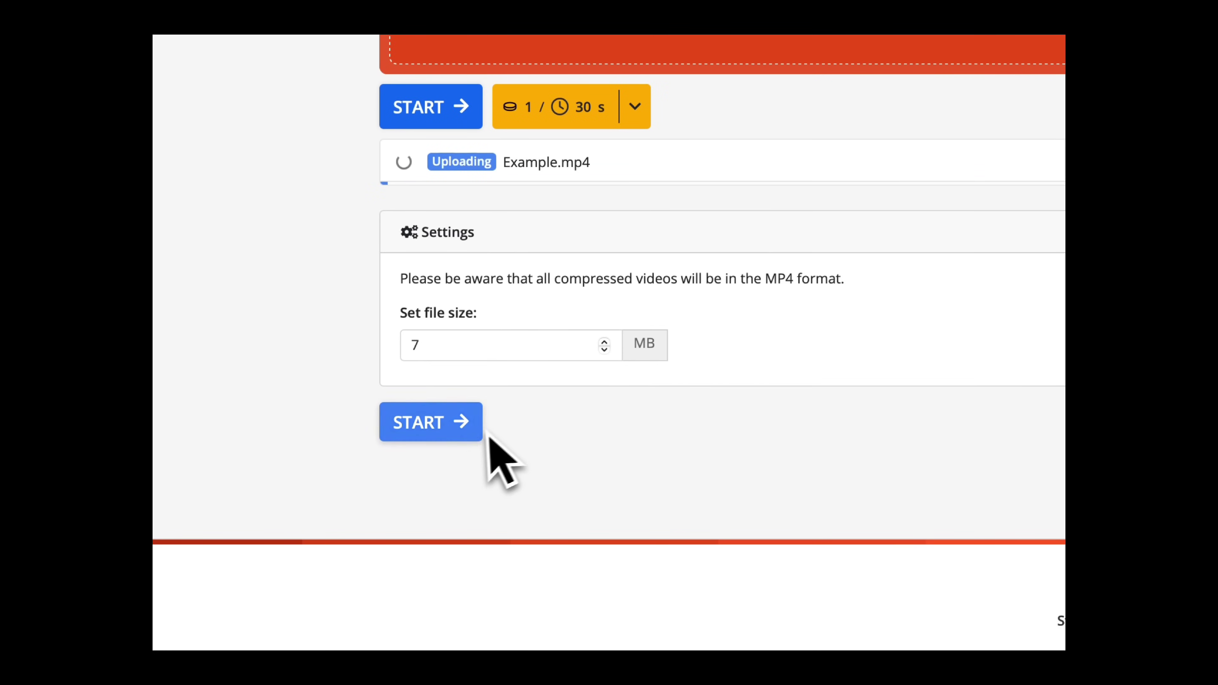
left_click(456, 427)
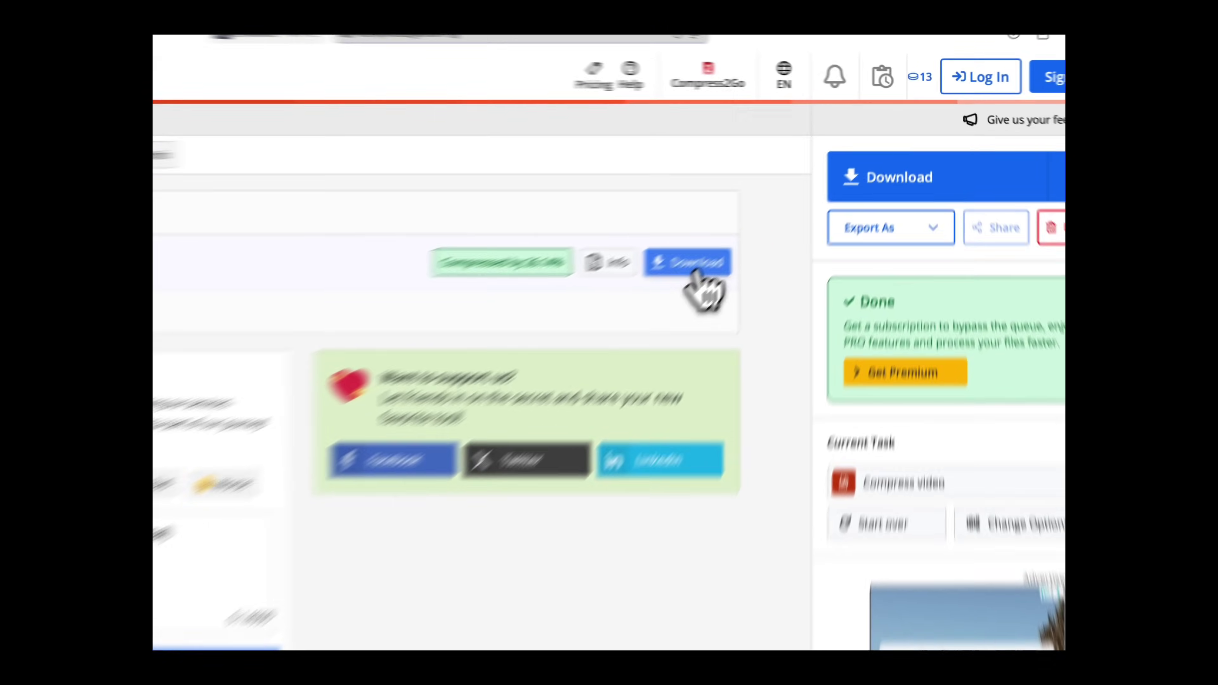
left_click(763, 204)
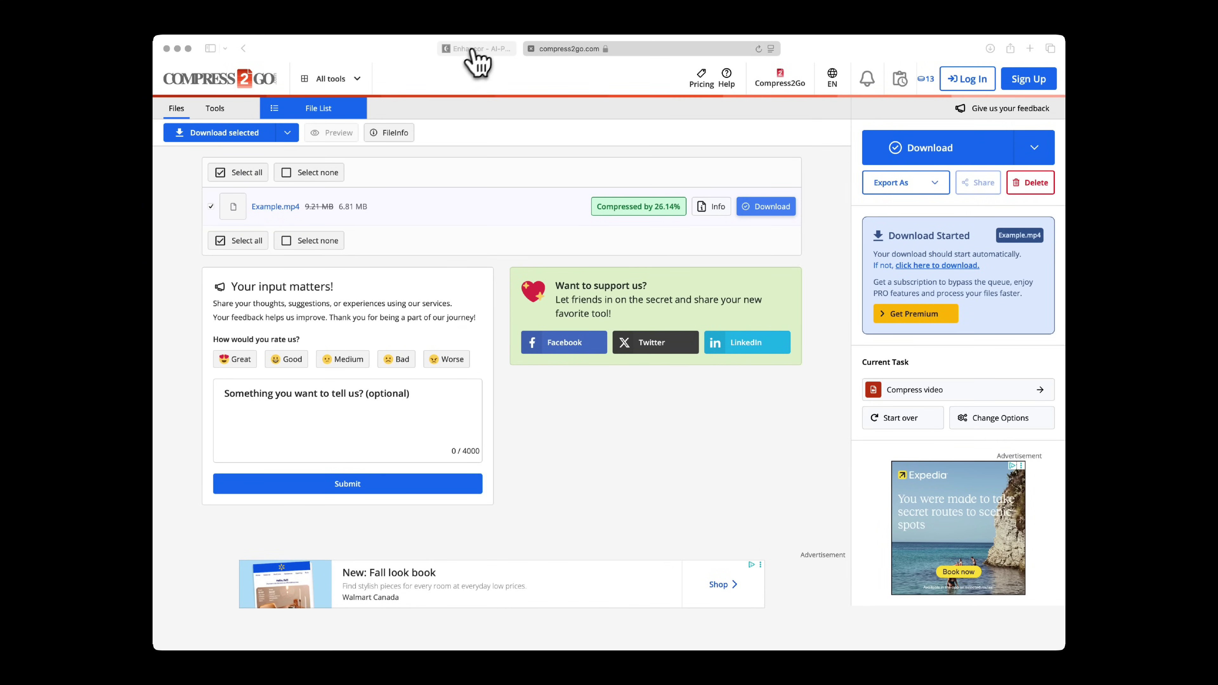
- Back in Enhancor, run Remove Watermark on the compressed 594x1080, 6.81 MB video
left_click(488, 50)
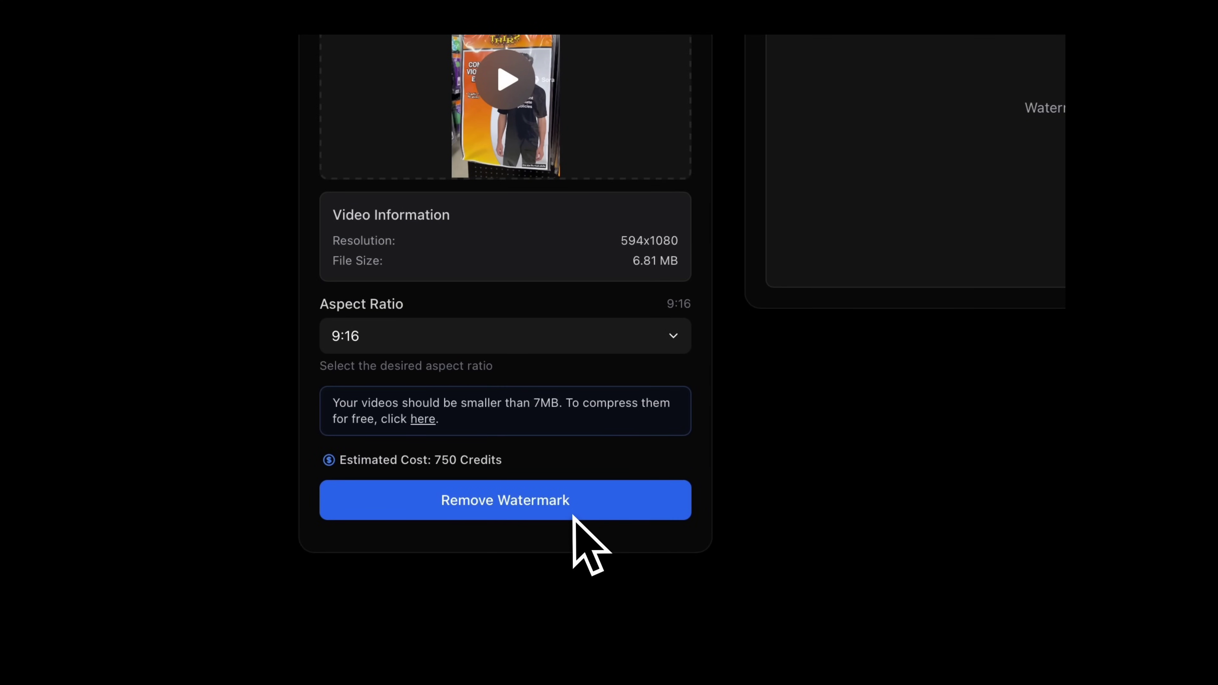
left_click(561, 516)
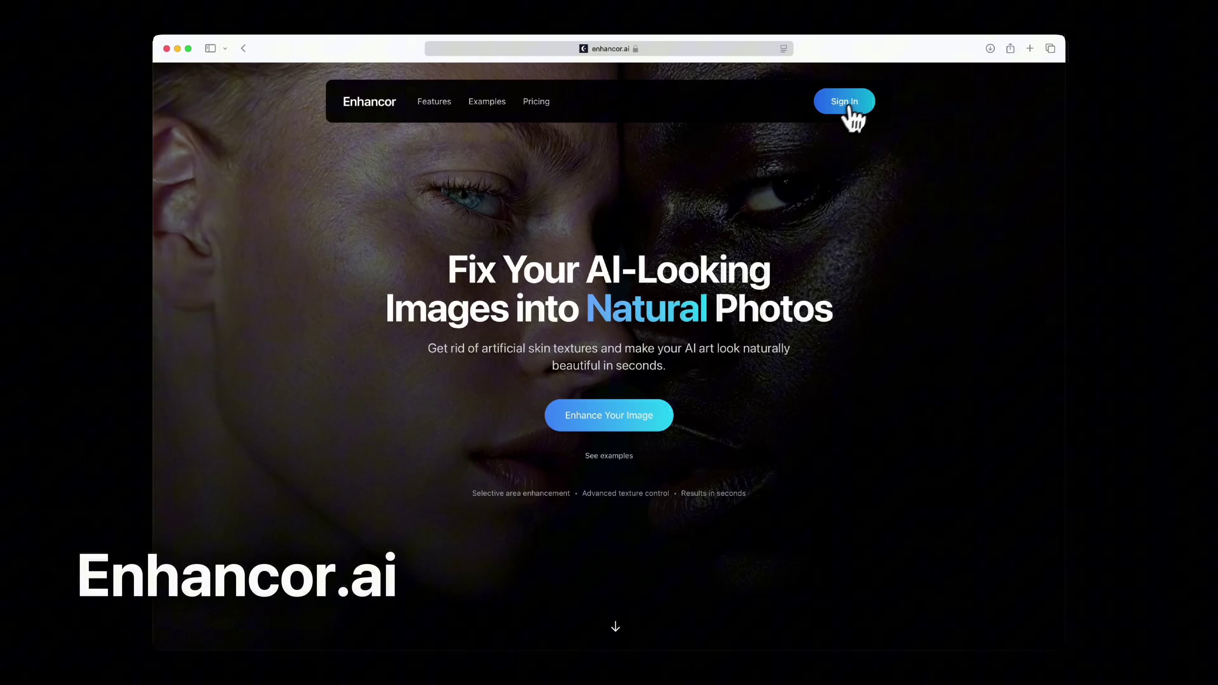
- Sign in, upload the compressed 594x1080 video to Watermark Remover and start watermark removal
left_click(850, 103)
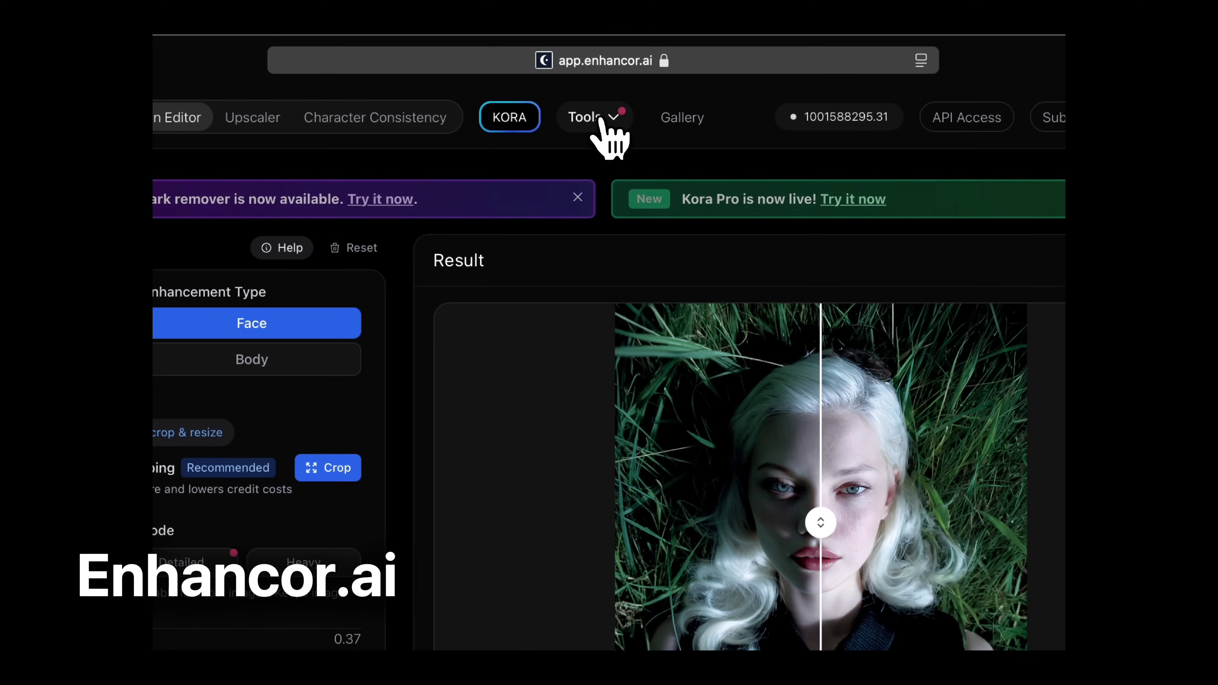
left_click(601, 120)
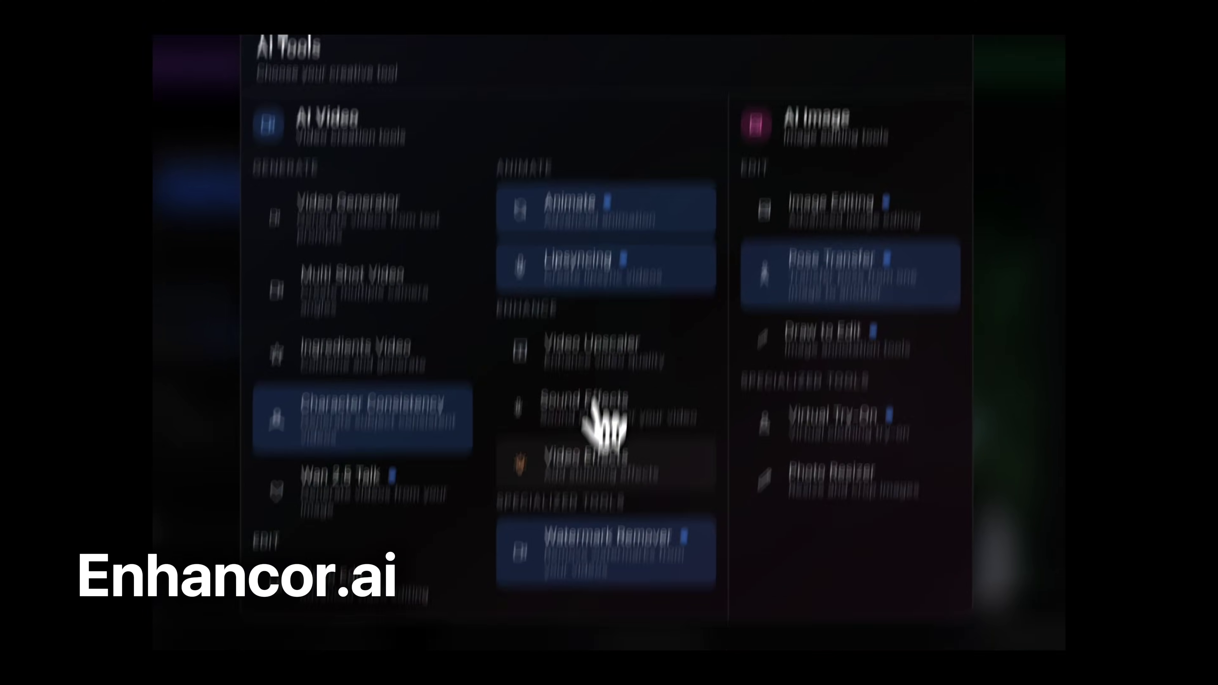
left_click(611, 547)
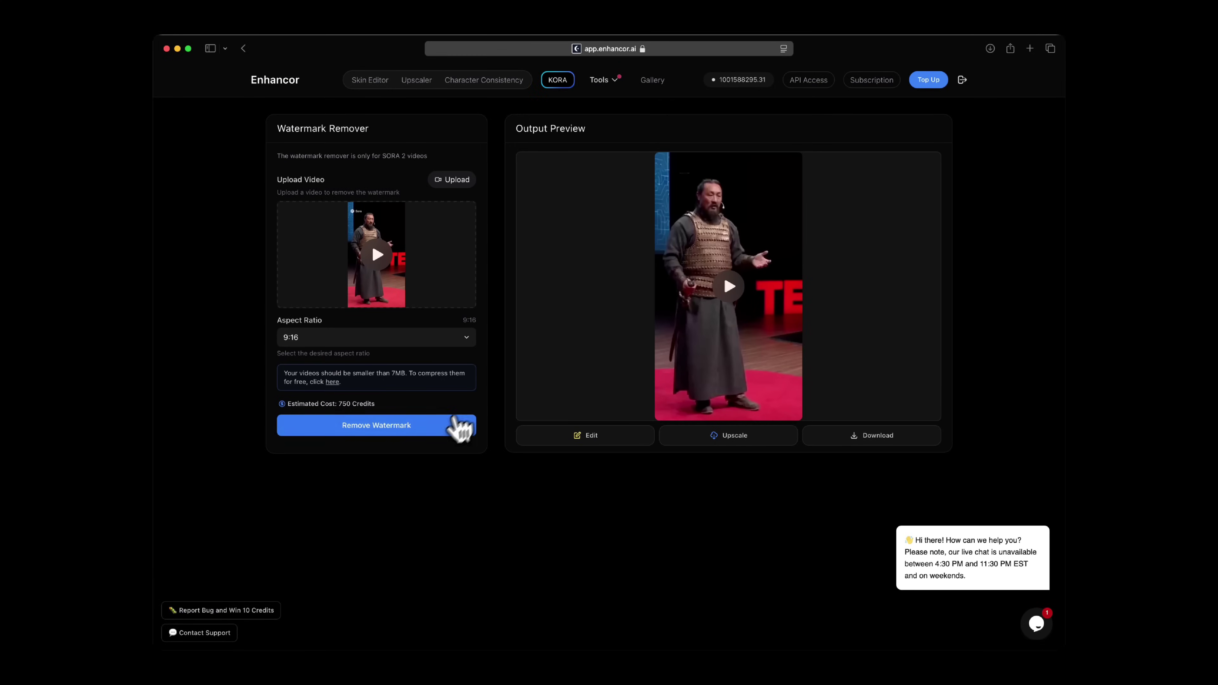
left_click(460, 182)
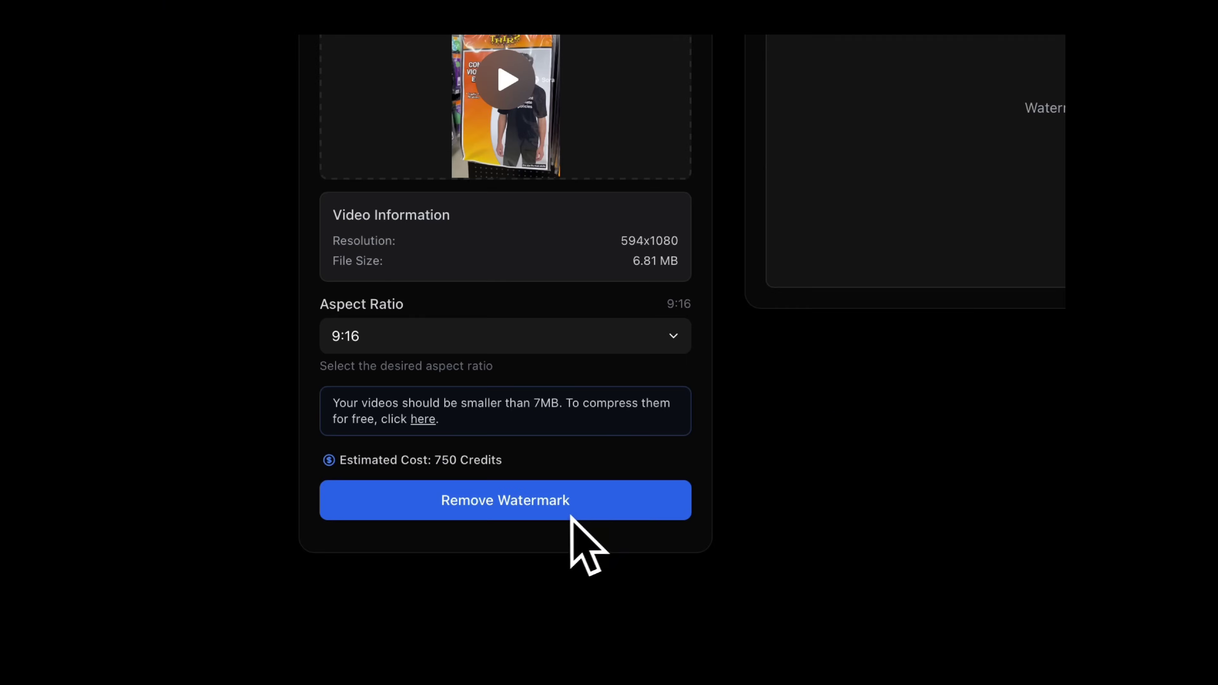
left_click(400, 489)
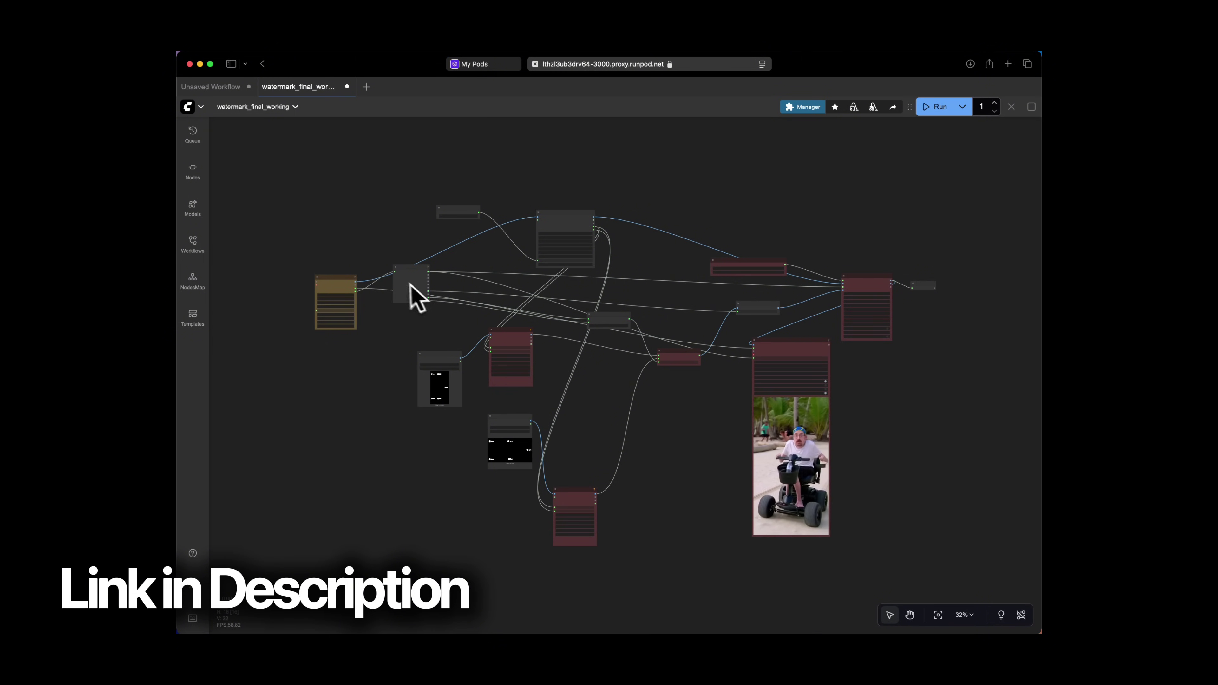
scroll(413, 324, "up", 10)
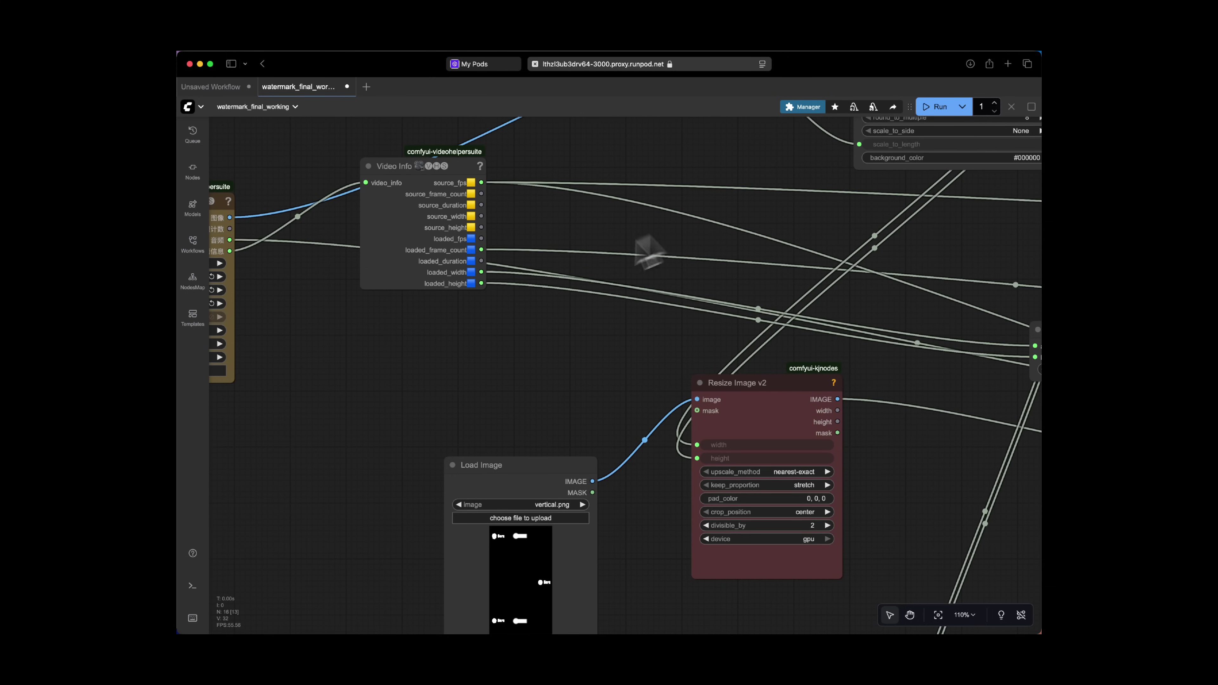
left_click_drag(312, 357, 717, 386)
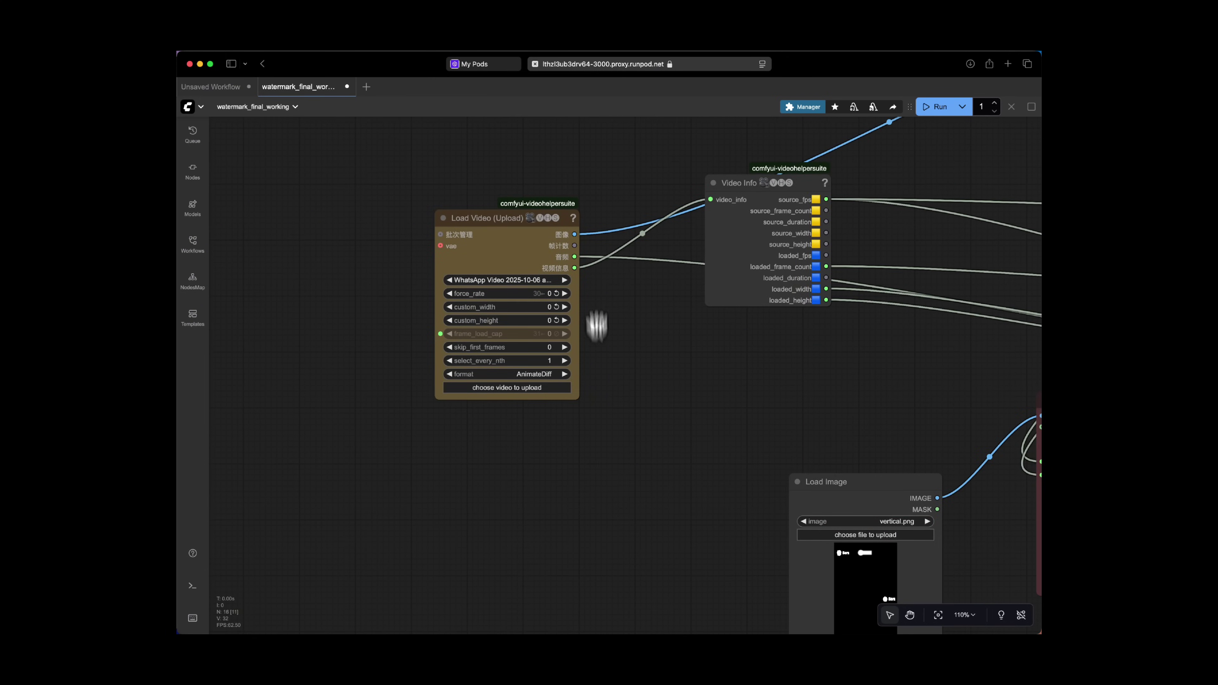
left_click_drag(910, 406, 528, 469)
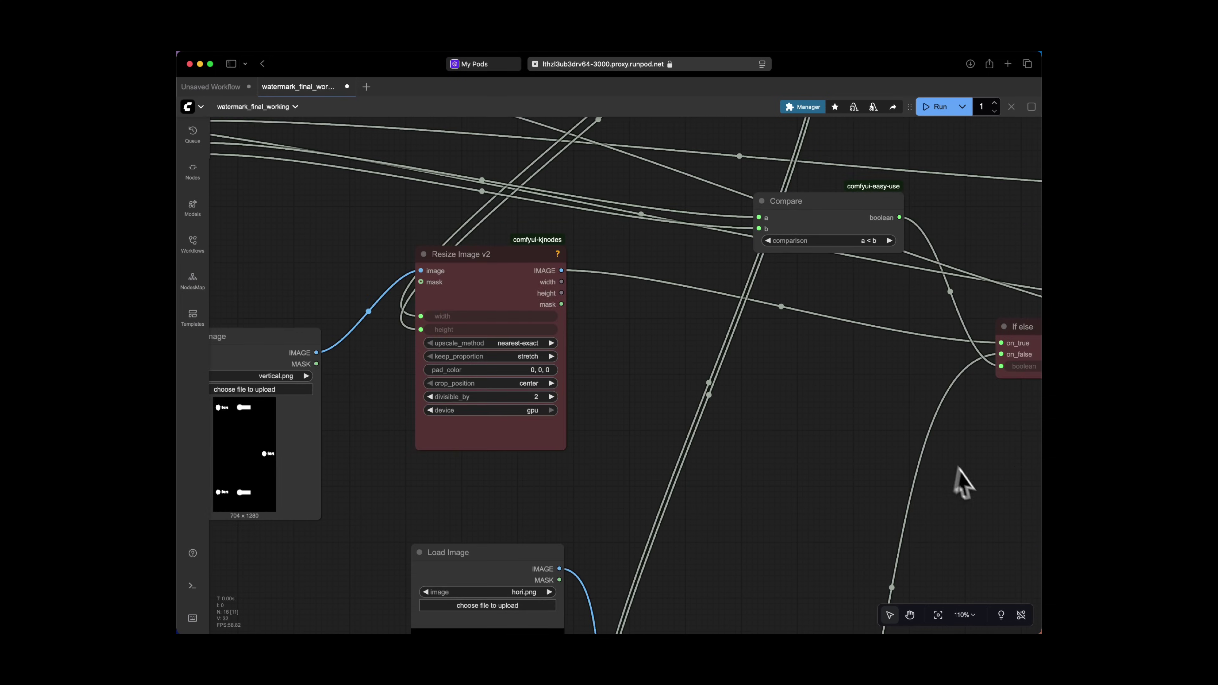
left_click_drag(963, 471, 185, 217)
scroll(520, 353, "down", 10)
scroll(720, 398, "up", 5)
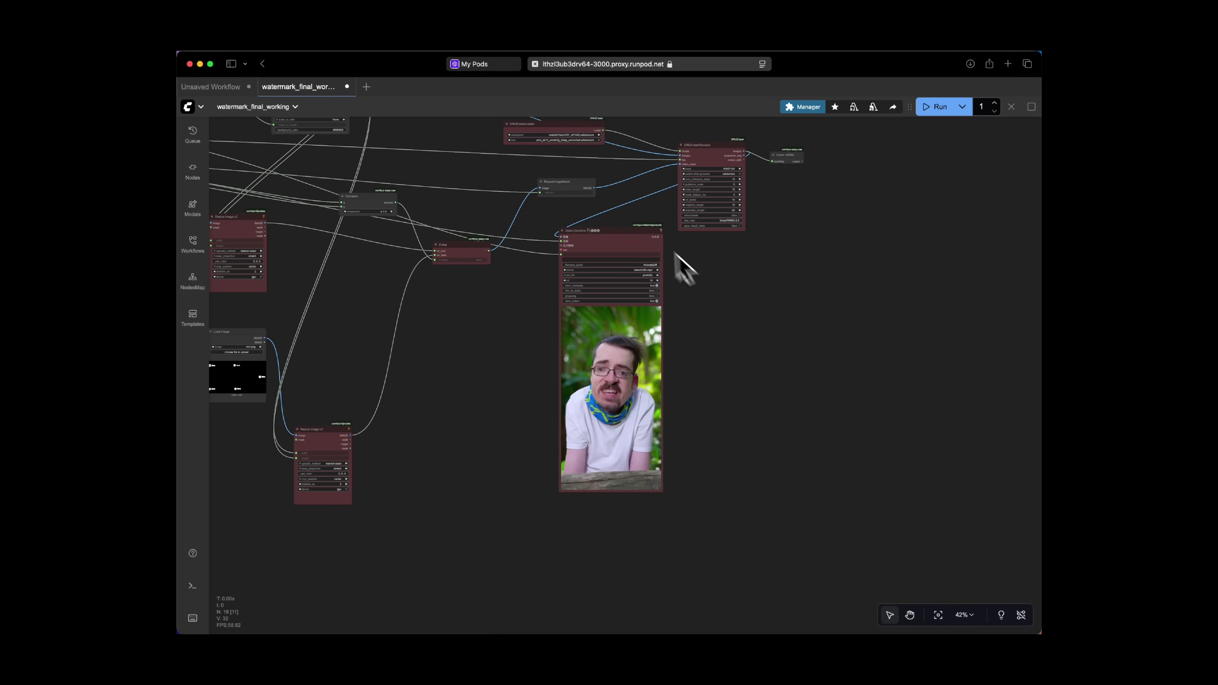
left_click_drag(628, 202, 674, 322)
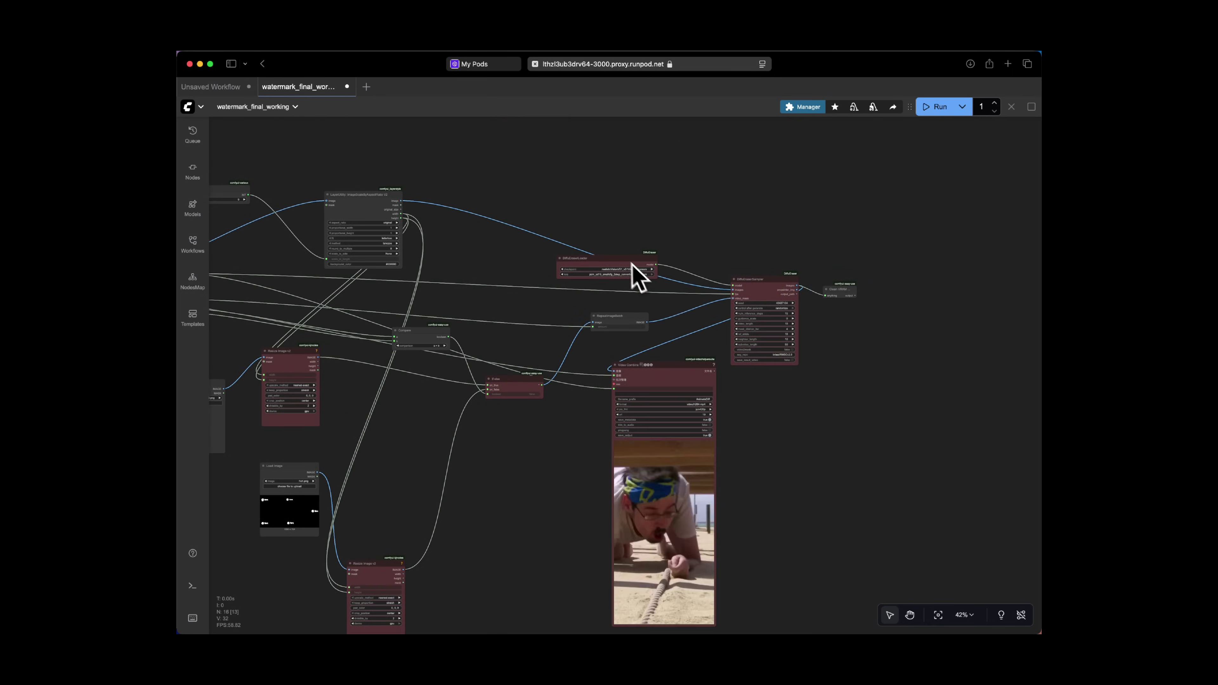
scroll(626, 282, "up", 15)
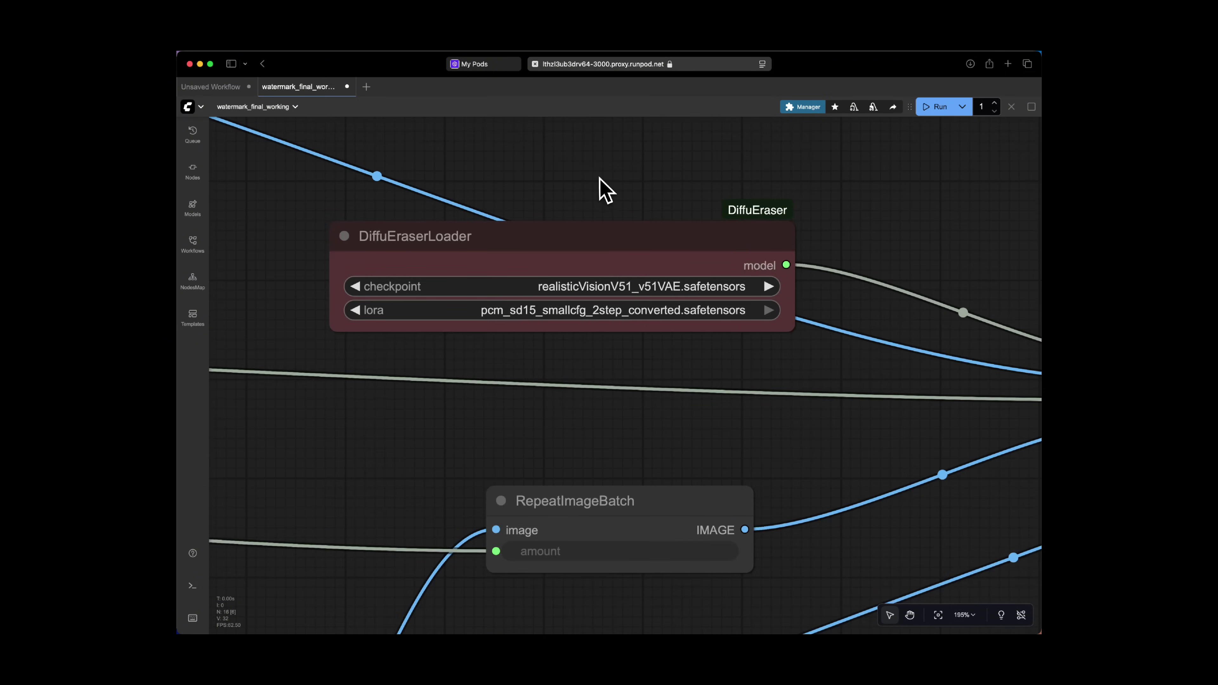
left_click_drag(606, 189, 640, 220)
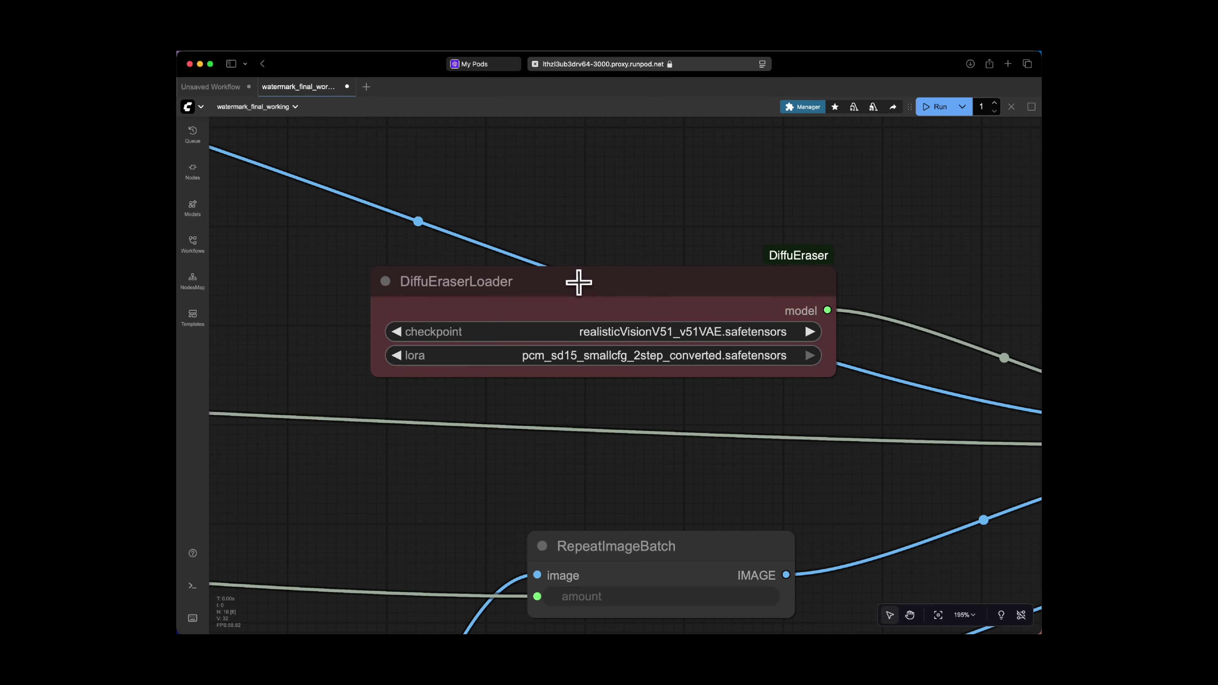
mouse_move(579, 284)
left_mouse_down()
mouse_move(563, 277)
mouse_move(582, 283)
left_mouse_up()
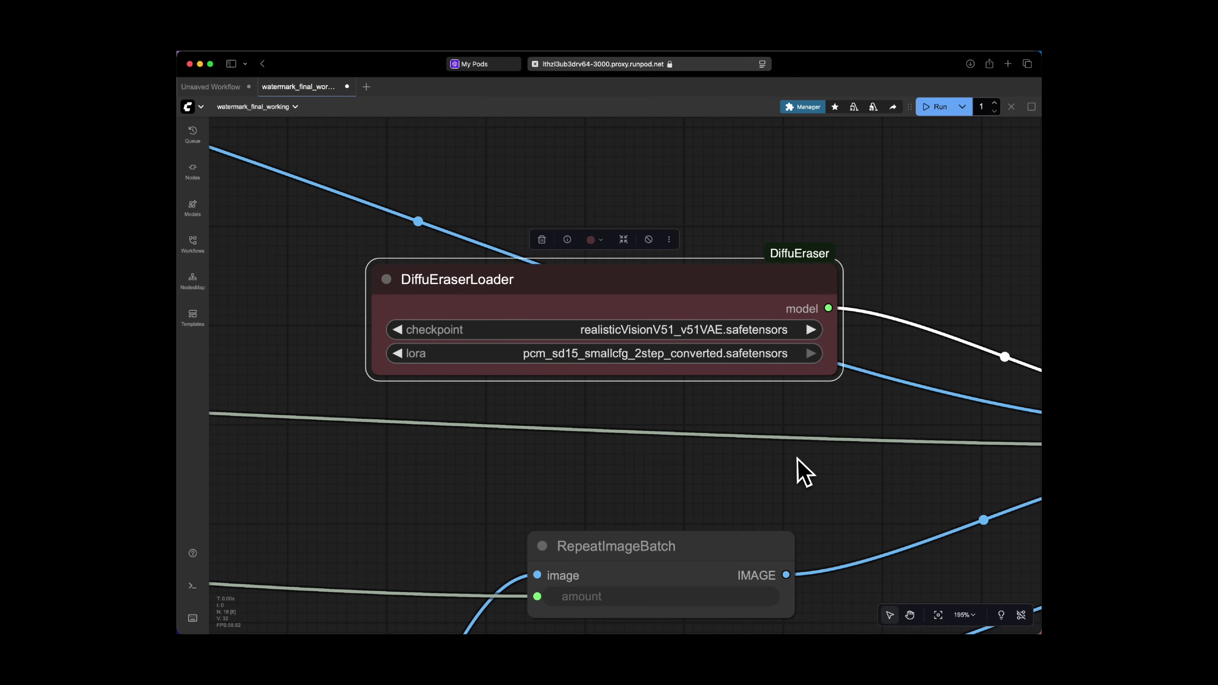
scroll(804, 412, "down", 7)
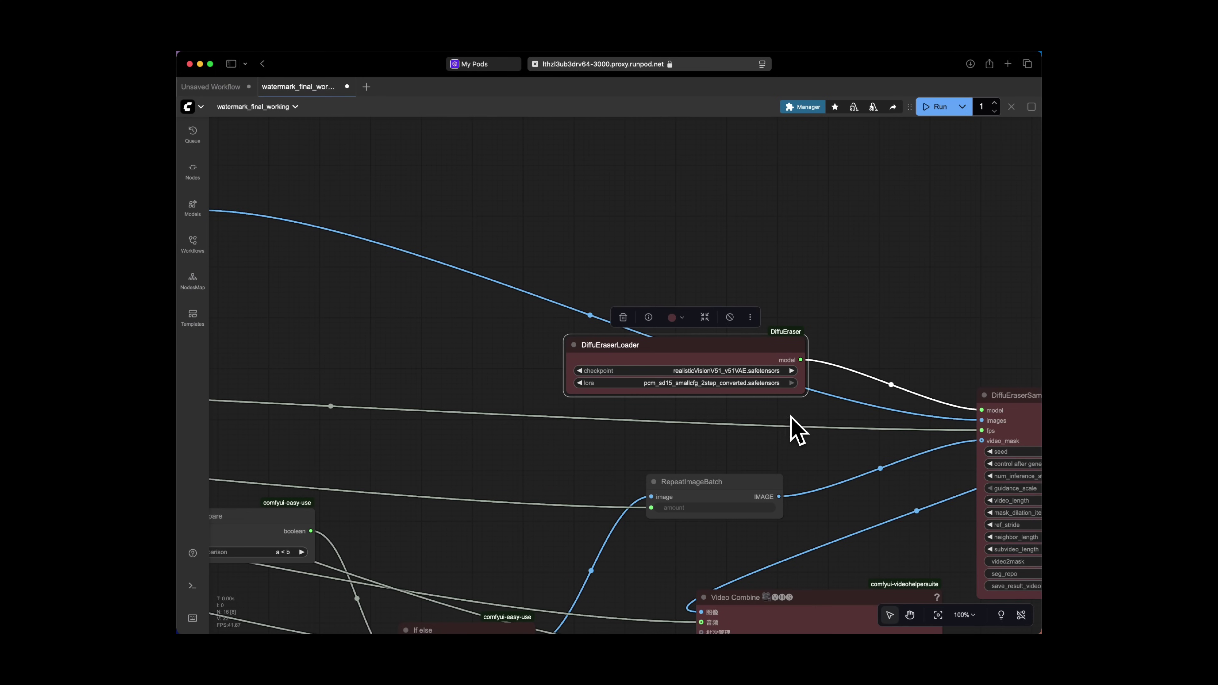
mouse_move(791, 420)
left_mouse_down()
mouse_move(737, 373)
mouse_move(729, 389)
mouse_move(728, 399)
mouse_move(829, 259)
mouse_move(889, 215)
left_mouse_up()
- Shift the Compare node left and down near the Load Image and Resize Image nodes
left_click_drag(394, 476, 880, 252)
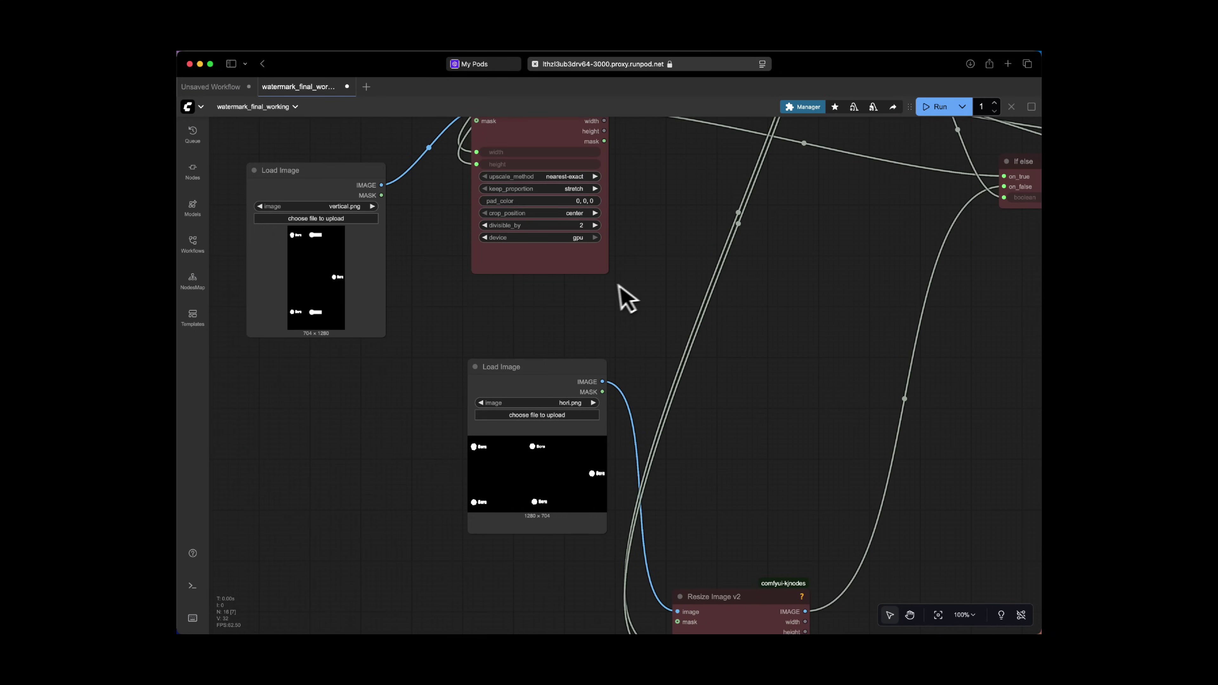
left_click_drag(621, 297, 715, 349)
scroll(685, 273, "up", 7)
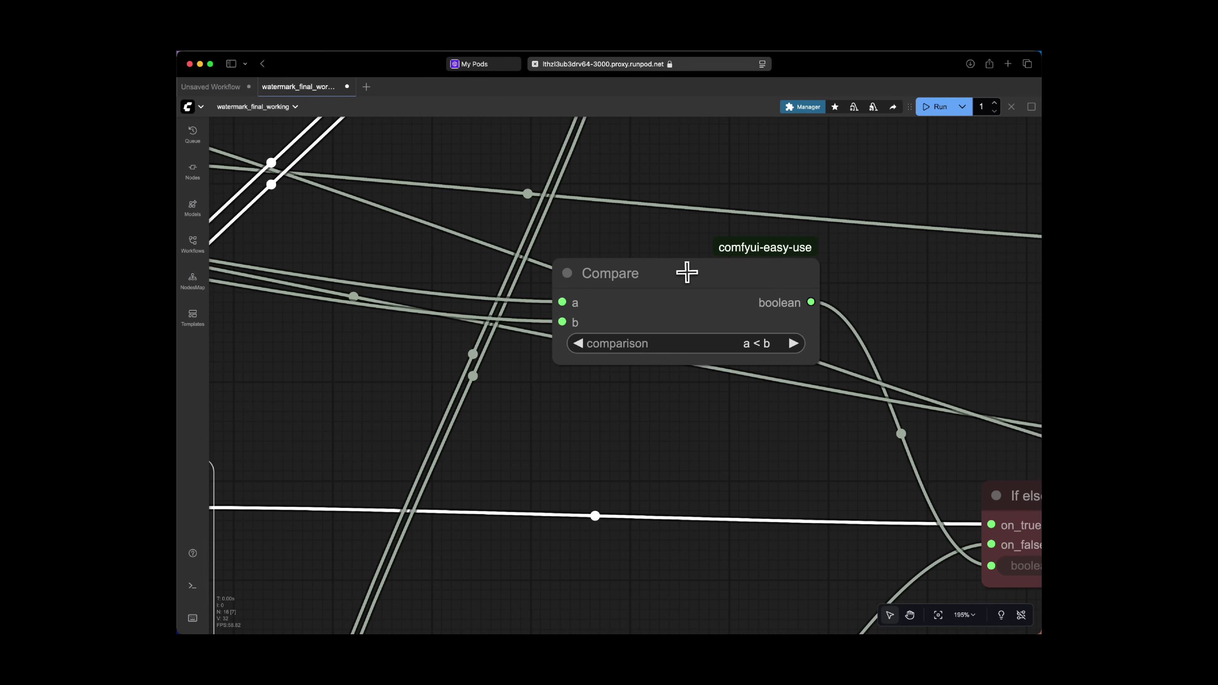
left_click_drag(685, 273, 662, 273)
scroll(557, 258, "right", 2)
left_click_drag(579, 264, 559, 274)
scroll(579, 429, "down", 10)
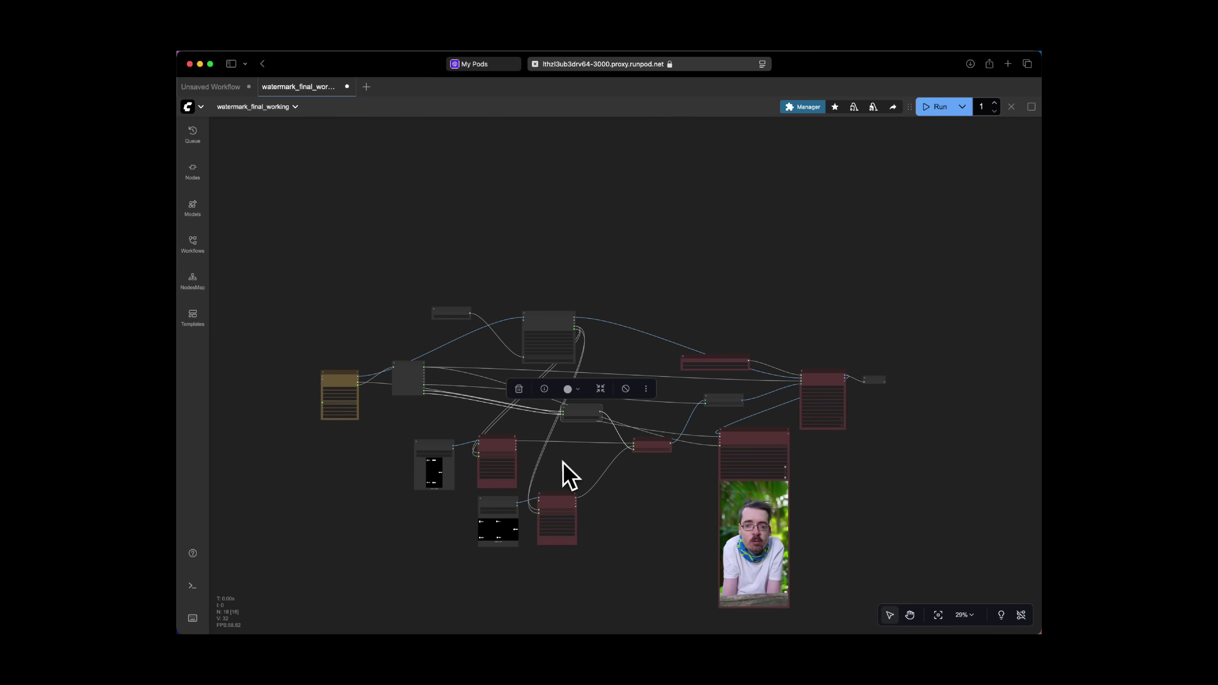
- Move the lower Resize Image v2 node up beside hori.png and the upper one slightly down
left_click_drag(562, 473, 719, 389)
scroll(576, 436, "up", 8)
scroll(623, 427, "down", 2)
left_click_drag(884, 348, 634, 492)
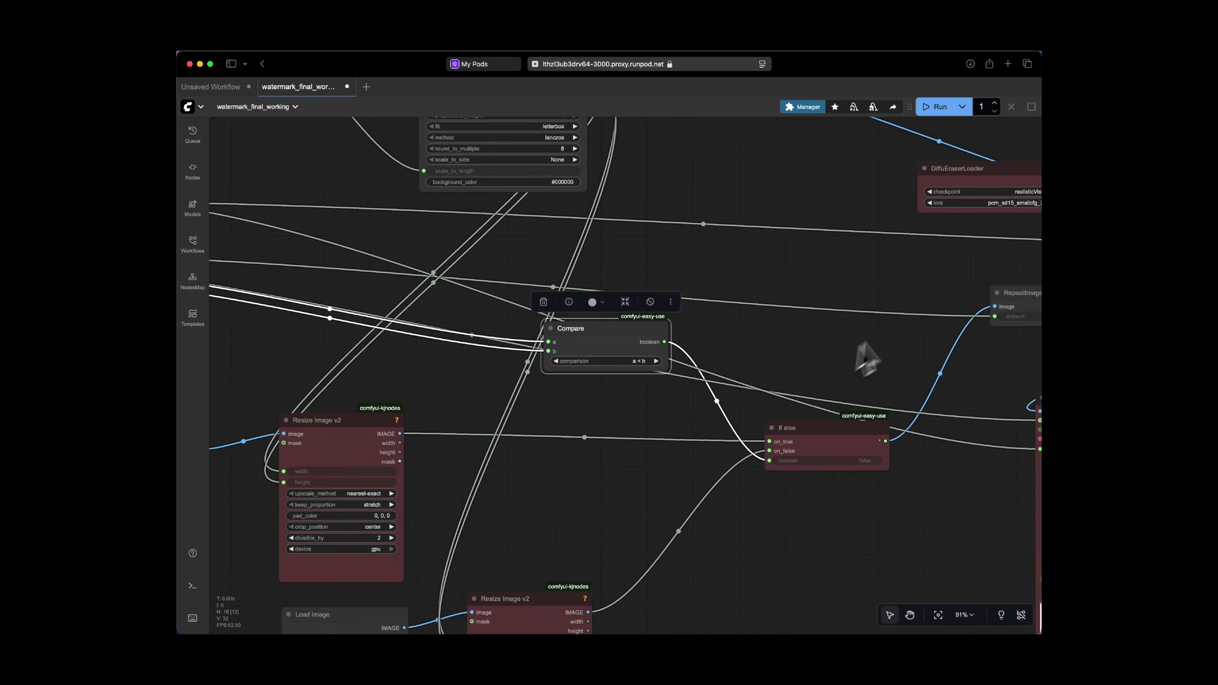
scroll(715, 357, "up", 1)
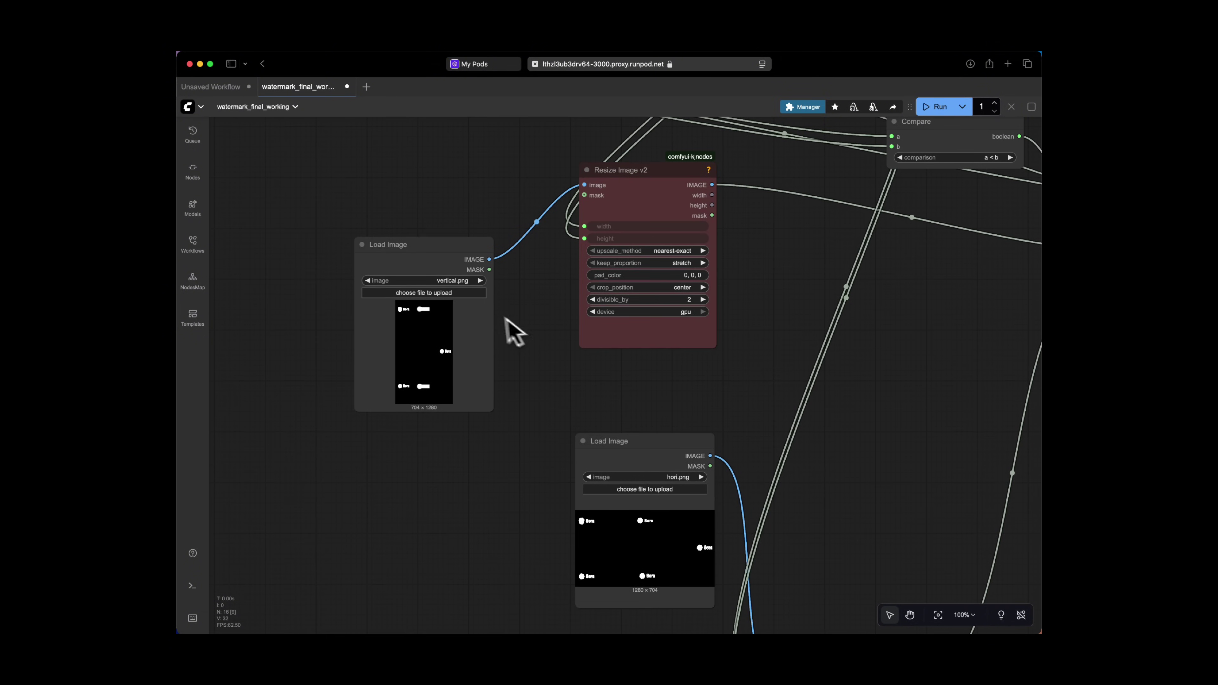
scroll(523, 319, "down", 8)
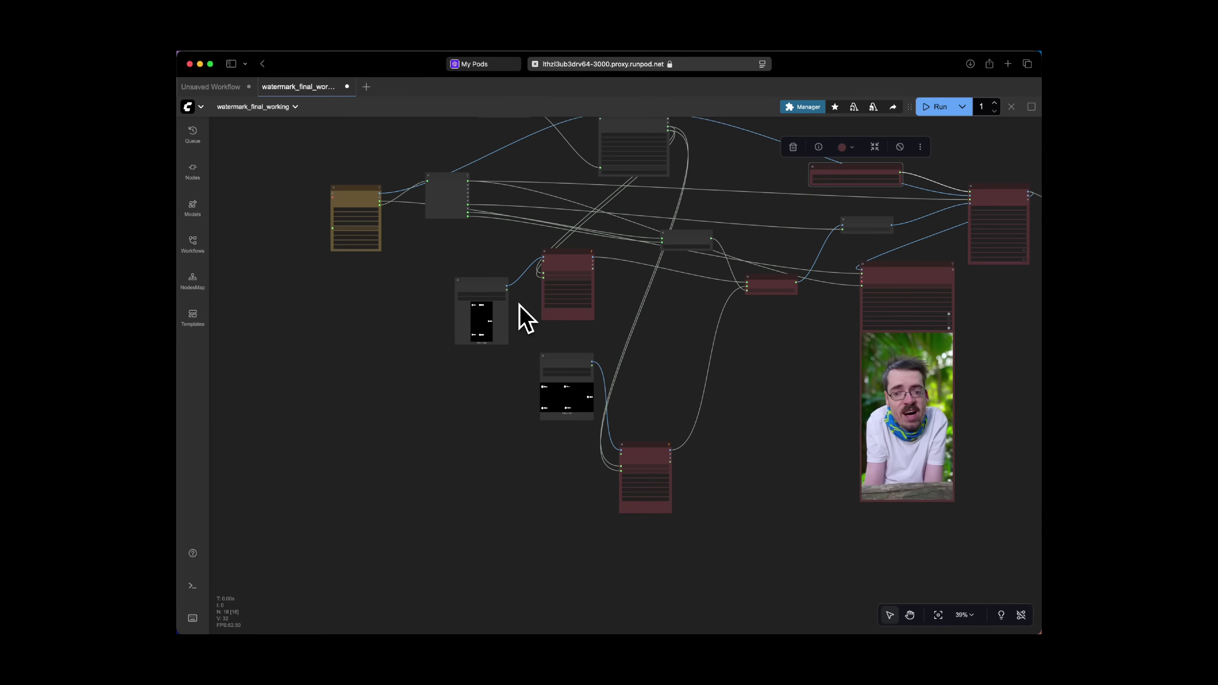
left_click_drag(519, 317, 518, 369)
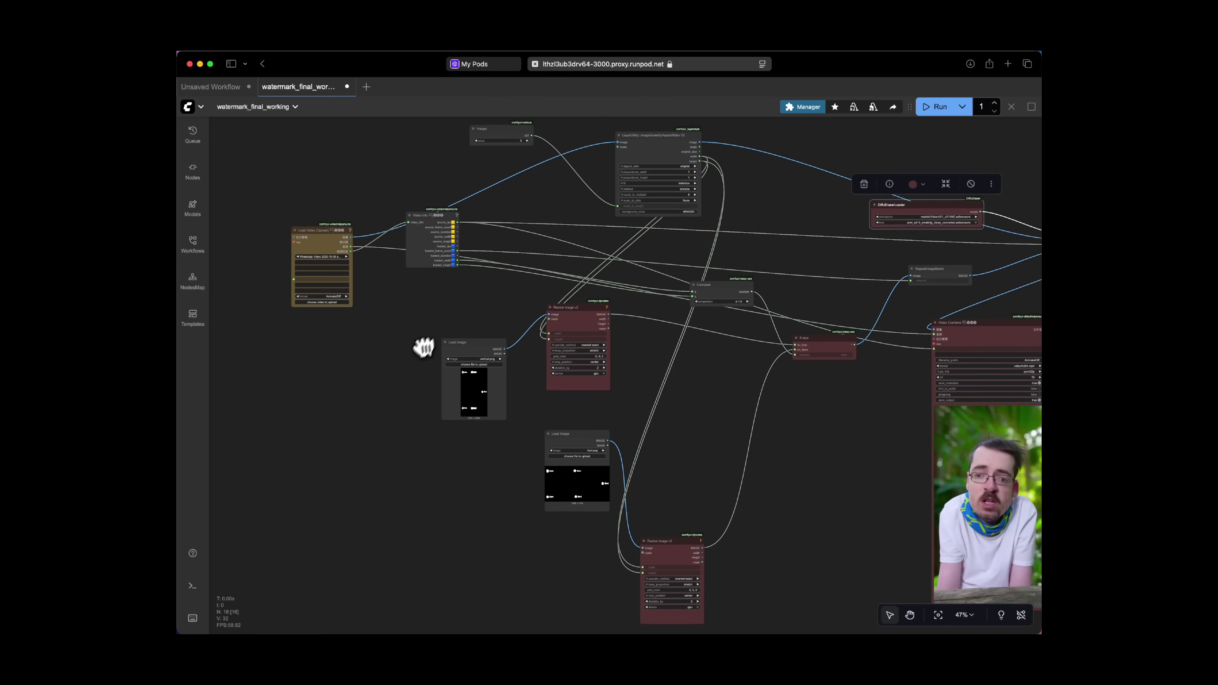
scroll(449, 376, "up", 10)
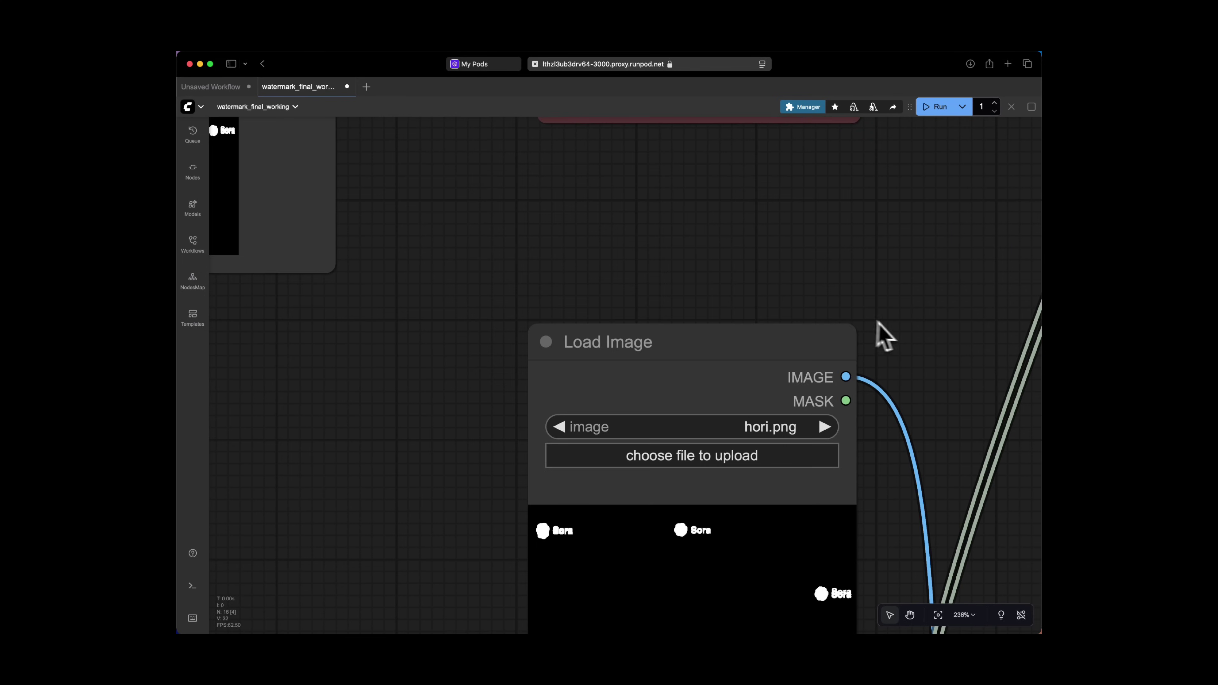
left_click_drag(878, 335, 735, 141)
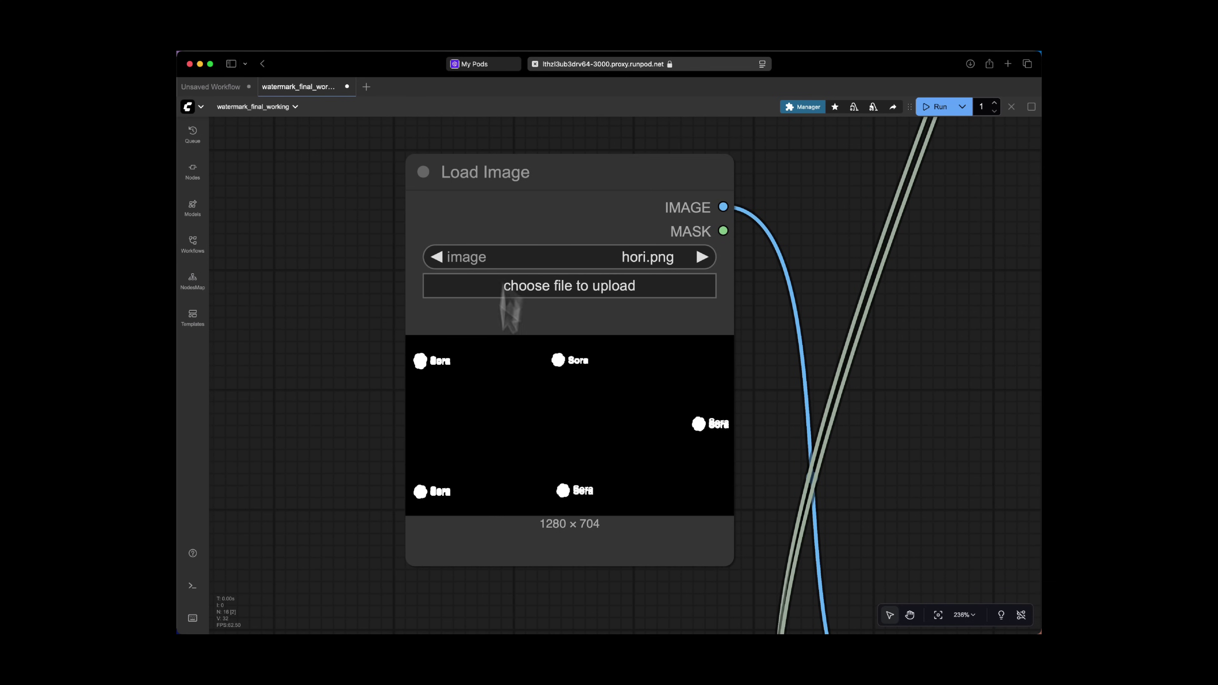
scroll(756, 389, "down", 15)
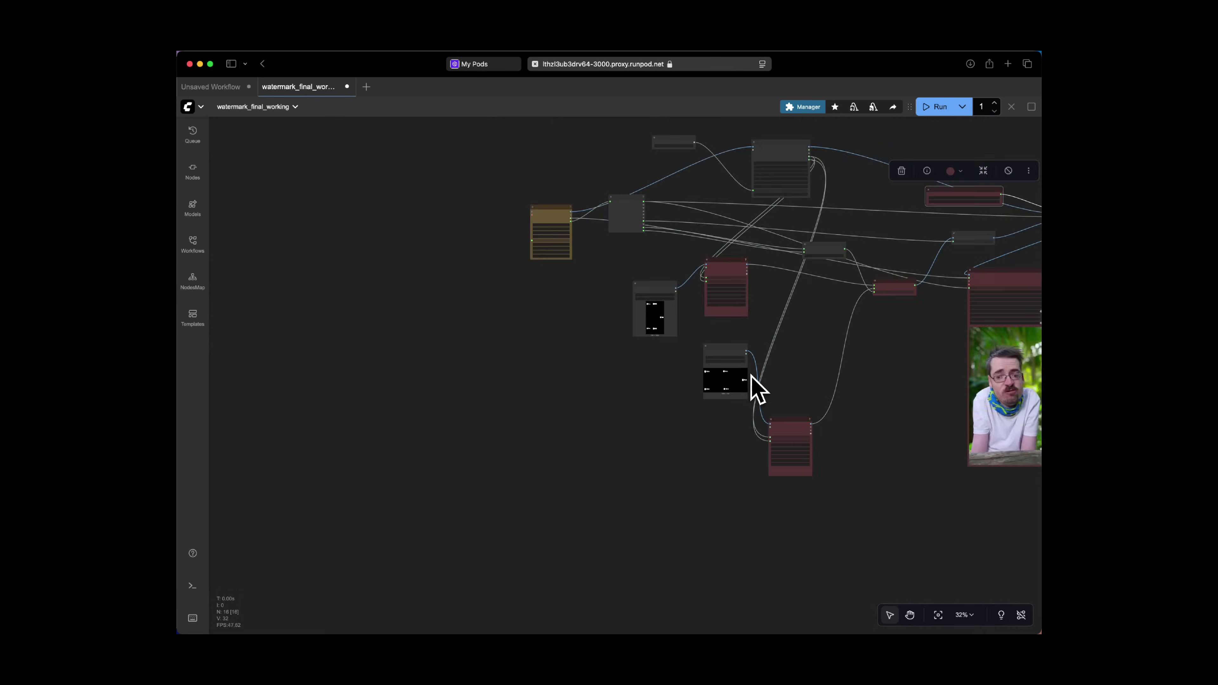
scroll(762, 339, "up", 8)
left_click_drag(764, 272, 740, 357)
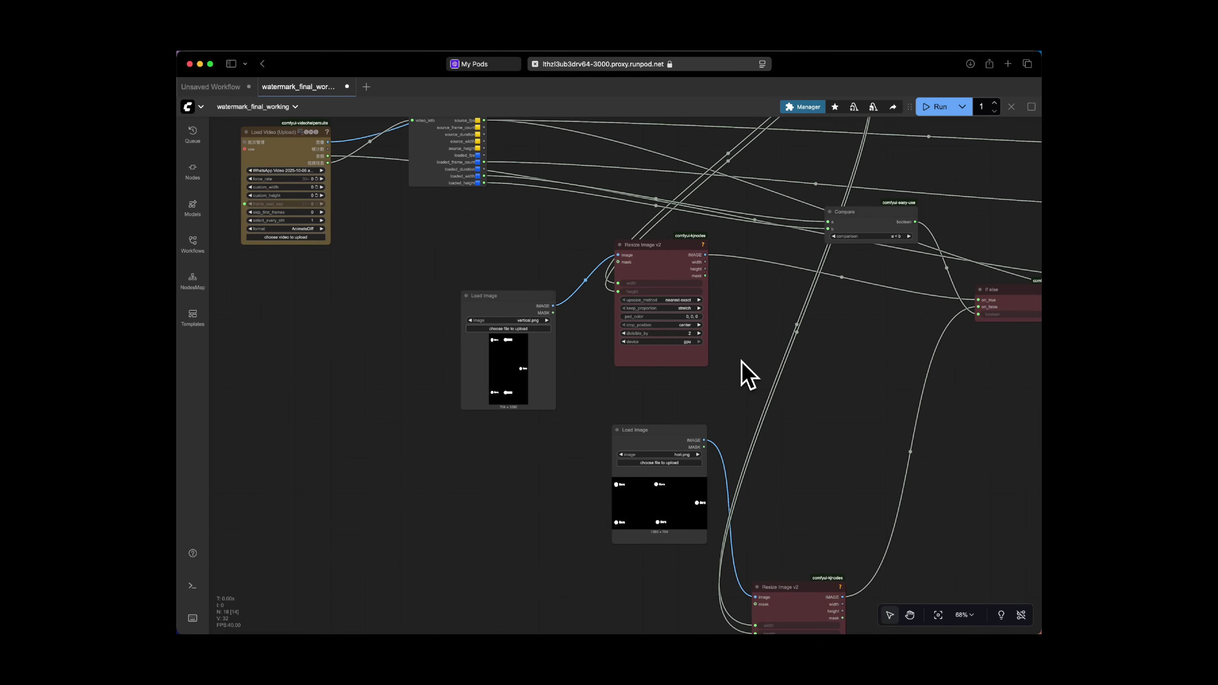
left_click_drag(798, 586, 797, 417)
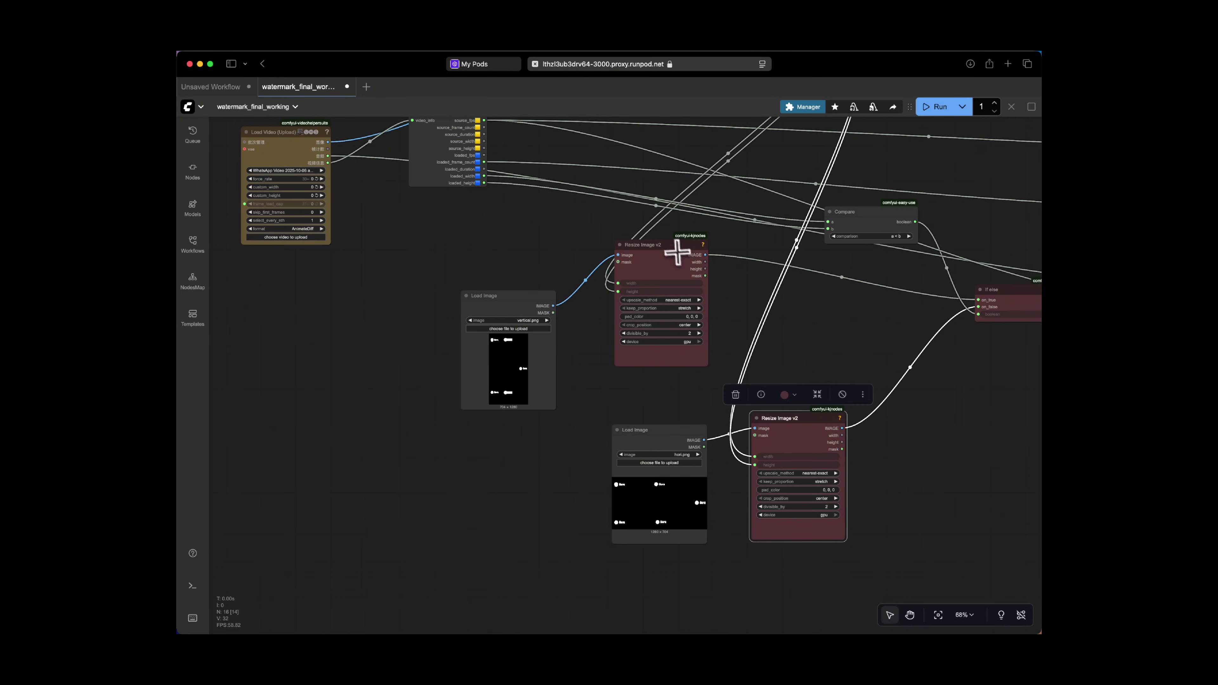
left_click_drag(675, 249, 672, 288)
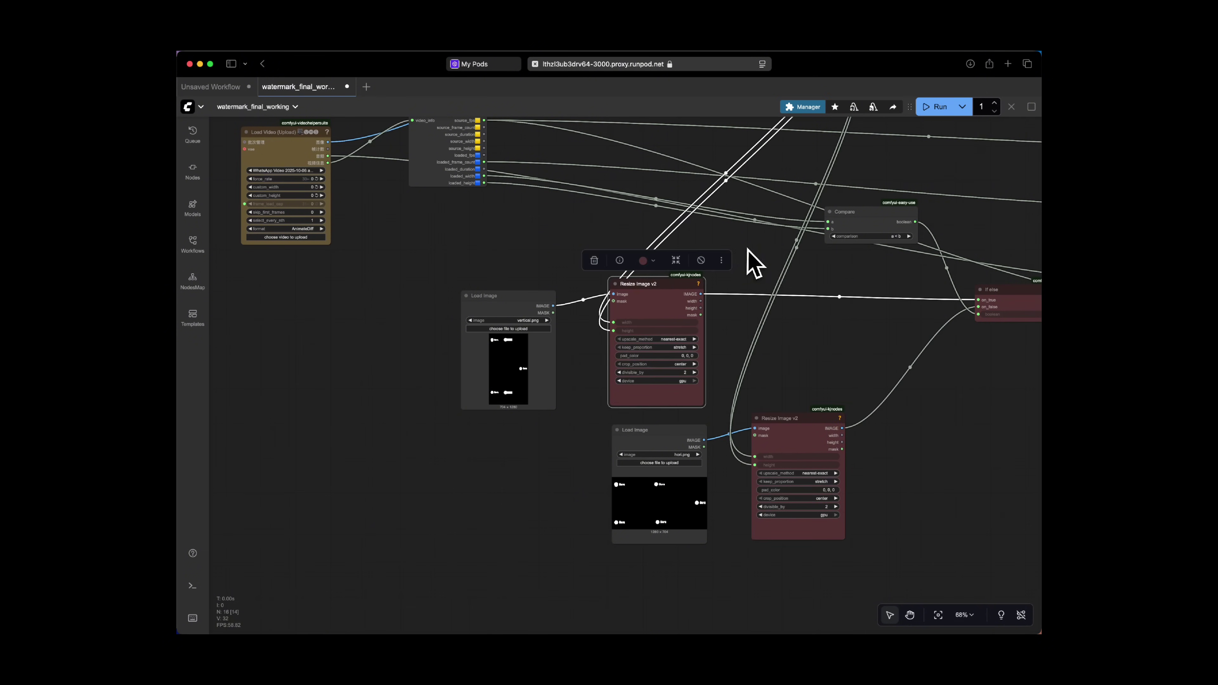
- Select the Compare node and pan across Video Info, RepeatImageBatch, Video Combine and Clean VRAM
left_click_drag(880, 344, 632, 493)
left_click(844, 229)
scroll(797, 354, "up", 5)
left_click_drag(917, 309, 576, 323)
left_click_drag(891, 343, 629, 361)
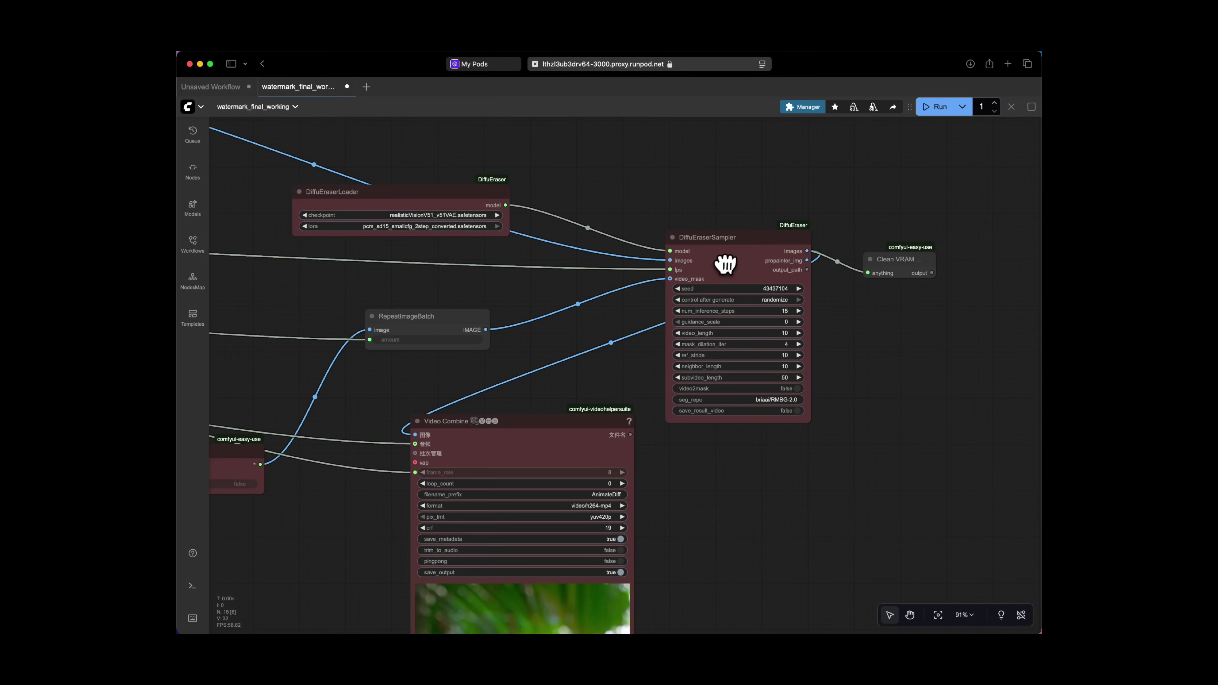
- Nudge DiffuEraserSampler up-left and zoom in on its settings (15 steps, video_length 10)
left_click_drag(744, 238, 733, 231)
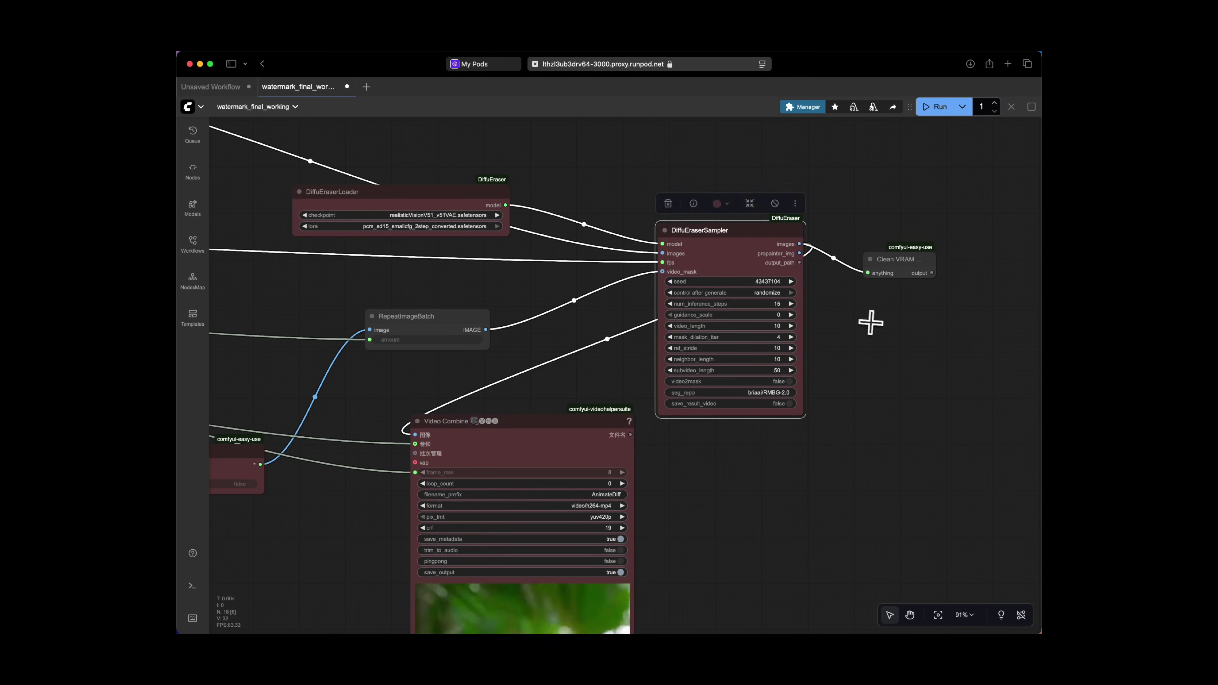
left_click_drag(861, 315, 832, 316)
scroll(730, 287, "up", 5)
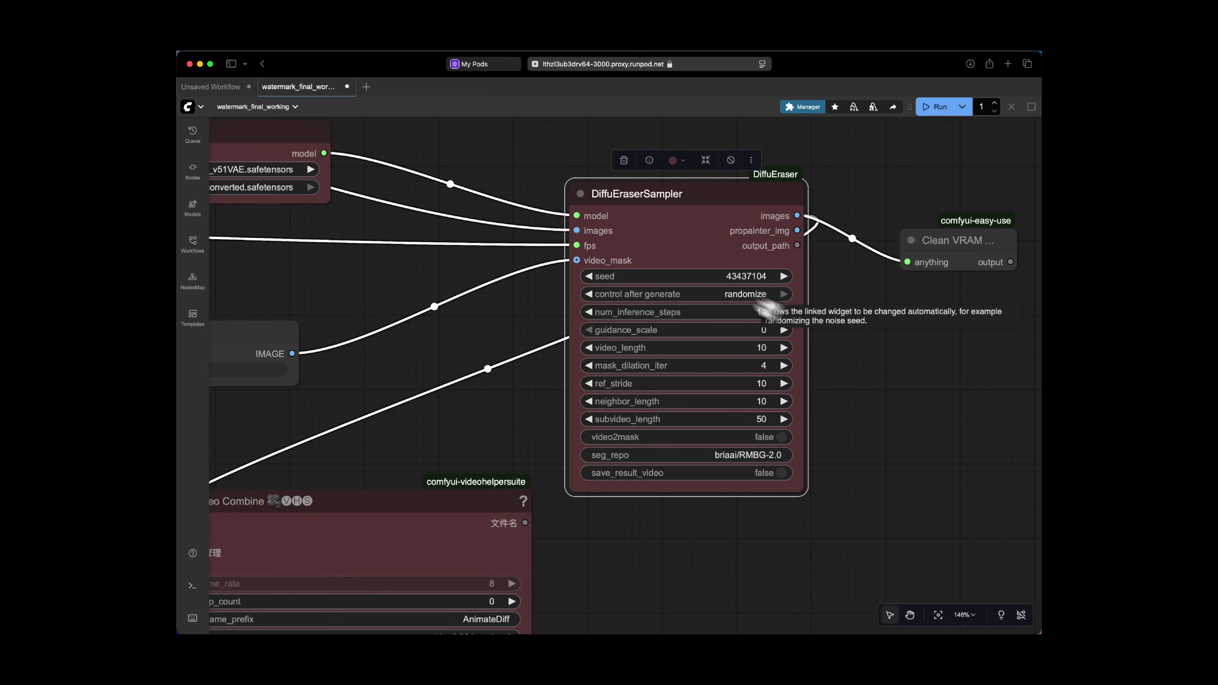
left_click_drag(892, 367, 862, 367)
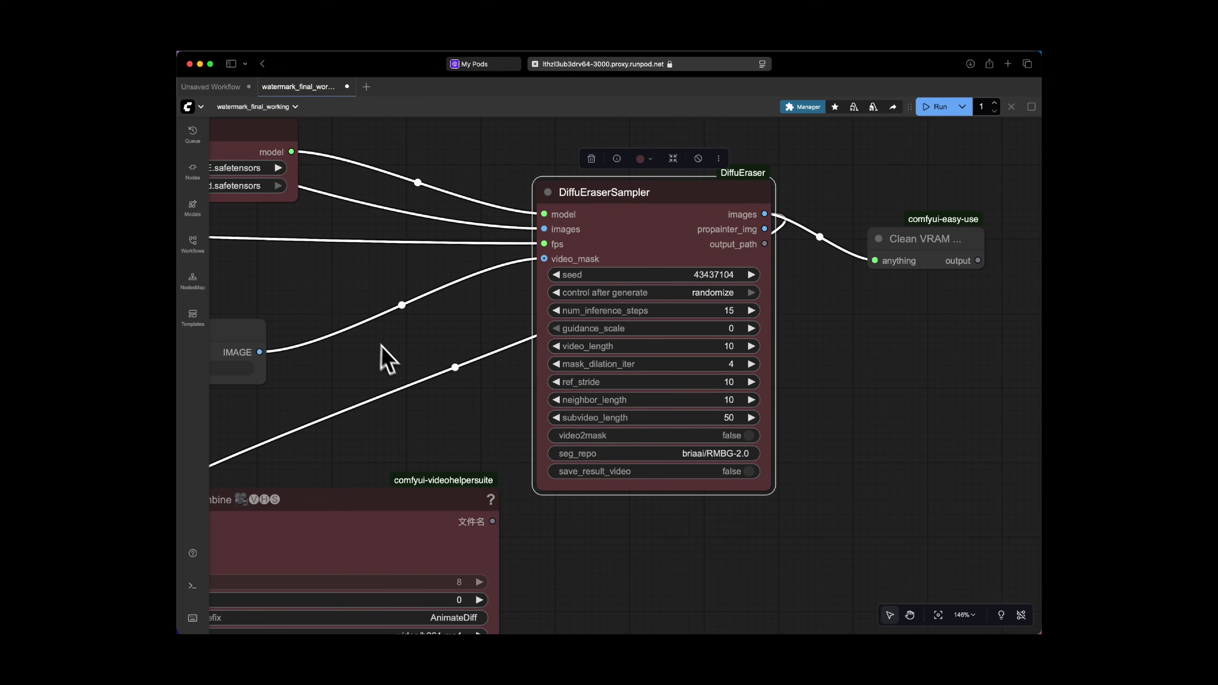
scroll(391, 362, "left", 10)
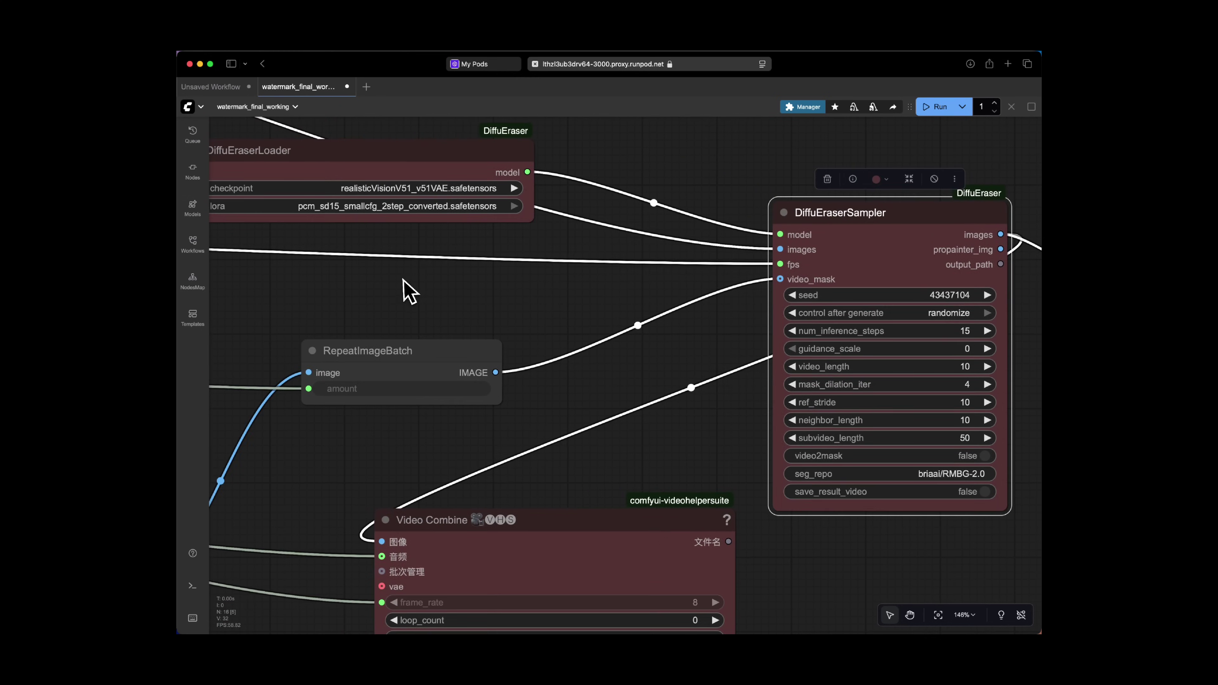
- Centre the Video Combine preview and shift the Video Combine node slightly left
scroll(407, 291, "left", 2)
left_click_drag(639, 475, 635, 240)
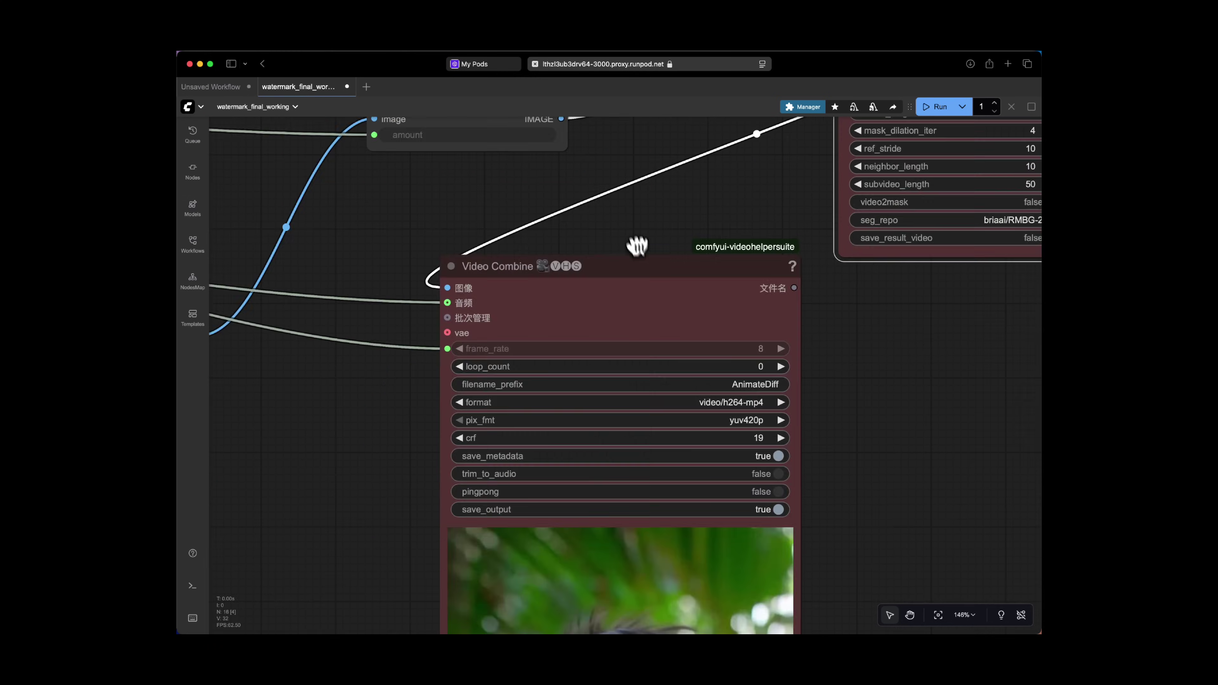
scroll(839, 379, "down", 8)
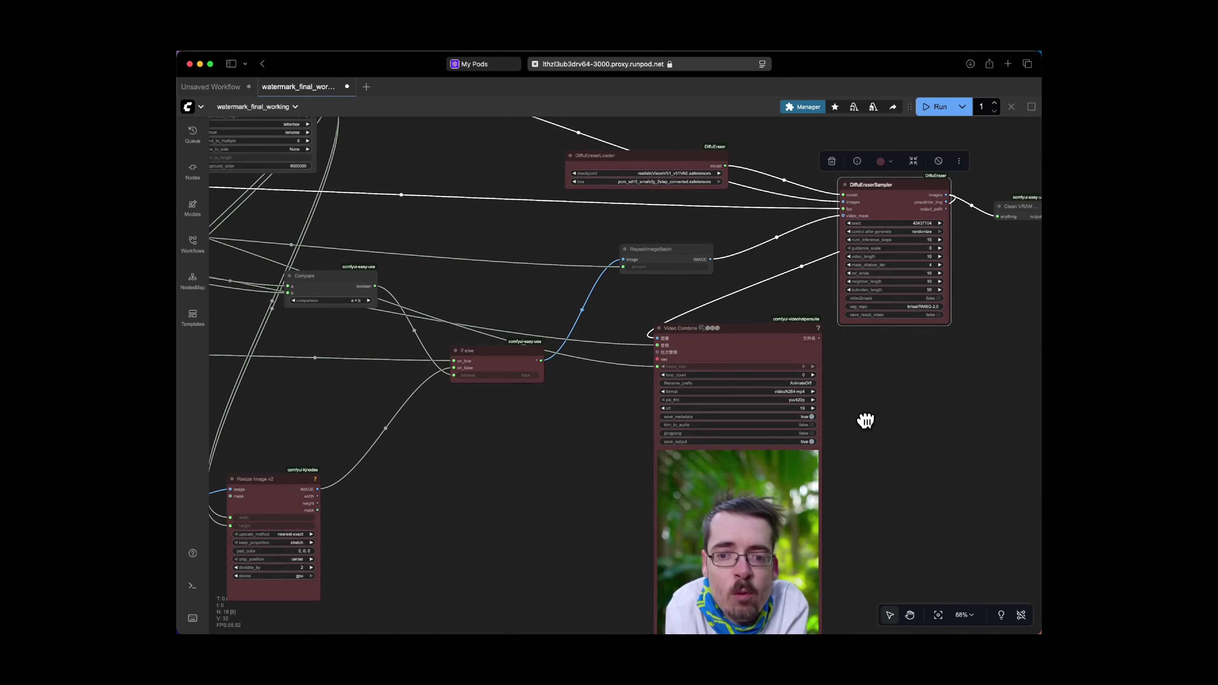
left_click_drag(865, 418, 819, 321)
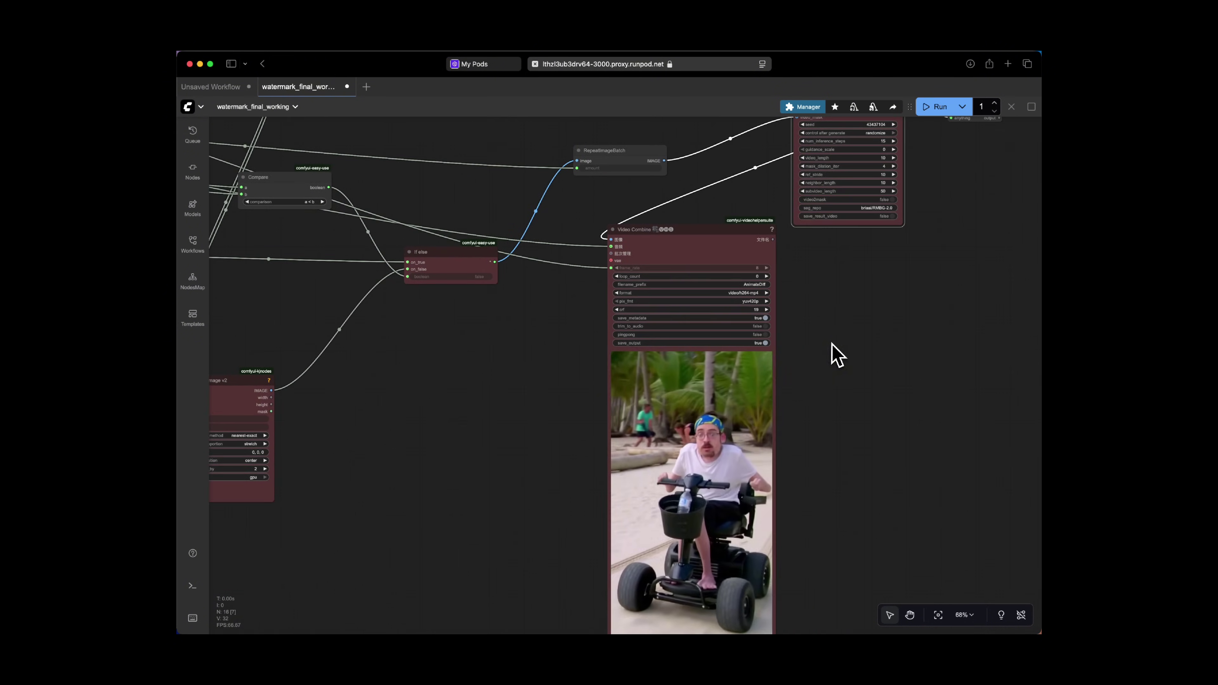
scroll(833, 344, "down", 3)
scroll(834, 344, "right", 3)
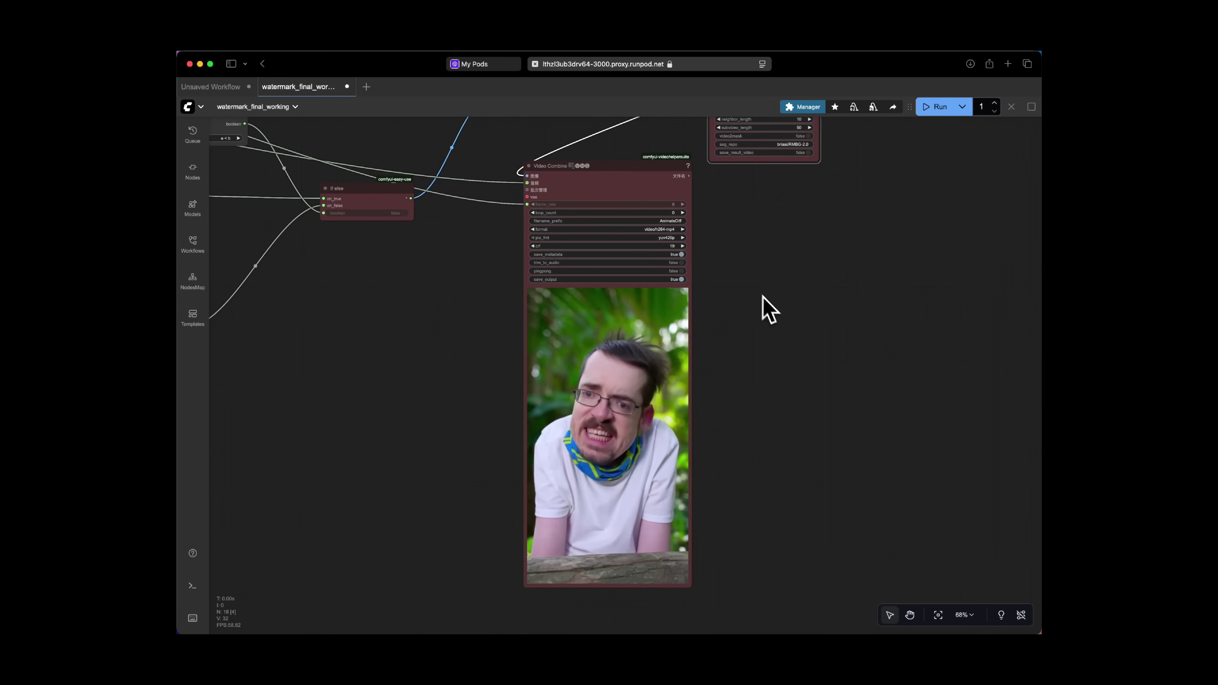
left_click_drag(765, 298, 729, 297)
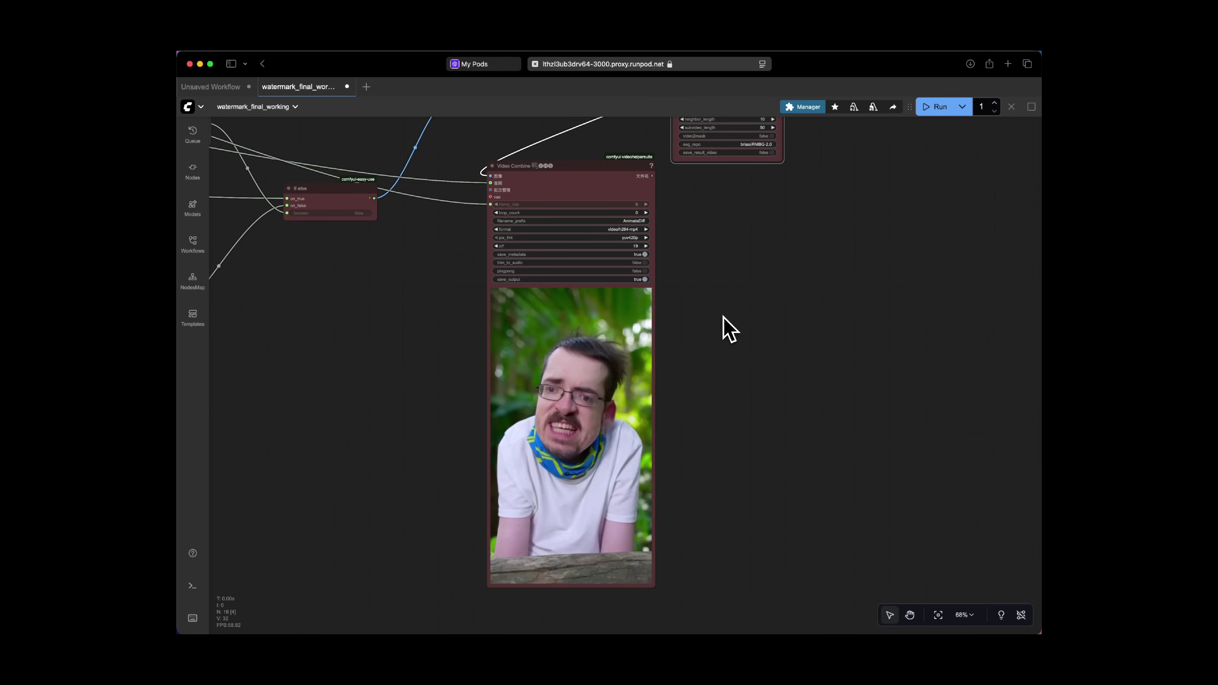
left_click_drag(725, 316, 777, 314)
left_click_drag(636, 172, 607, 172)
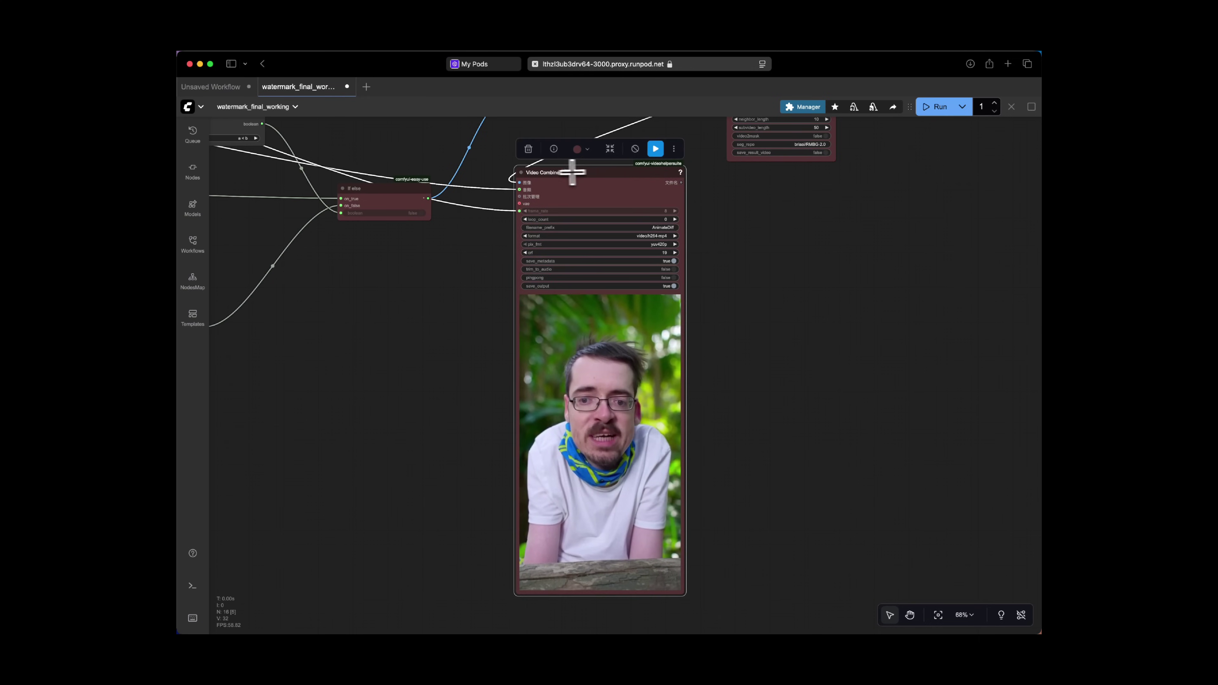
- Drag RepeatImageBatch, DiffuEraserSampler and Clean VRAM down-left, closer to Video Combine
left_click_drag(408, 264, 497, 310)
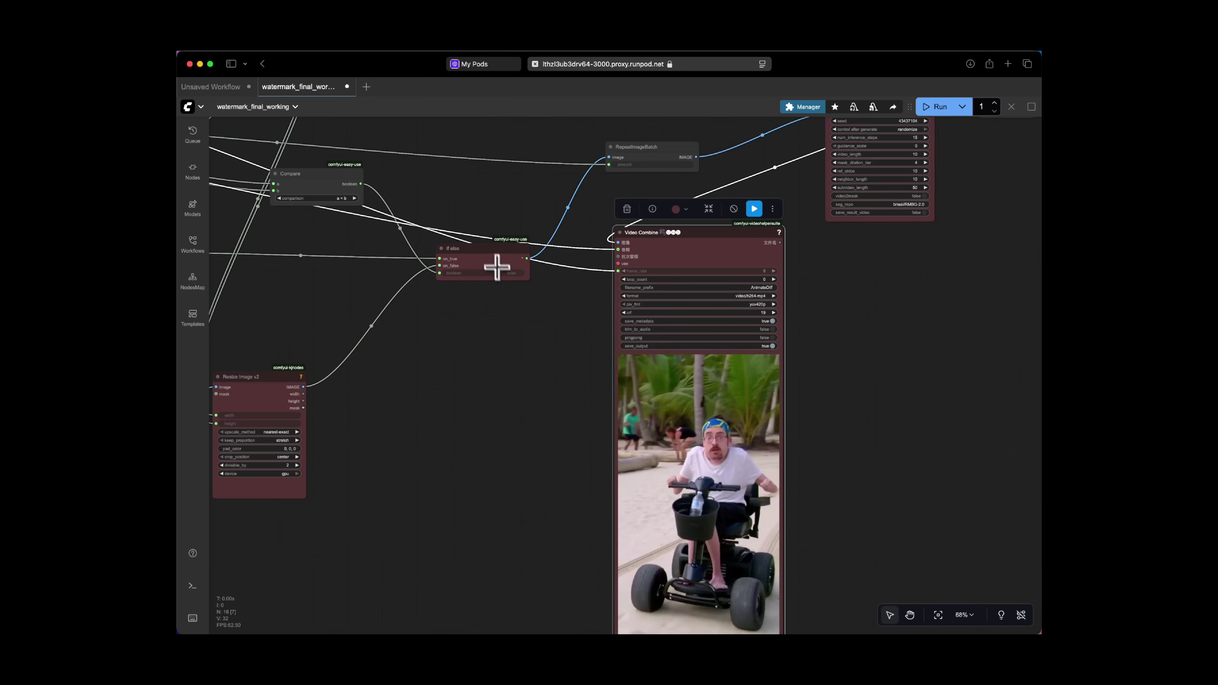
left_click(498, 253)
left_click_drag(658, 144, 645, 164)
left_click_drag(906, 288, 864, 342)
left_click_drag(850, 138, 824, 201)
left_click_drag(962, 158, 918, 196)
left_click_drag(876, 469, 876, 349)
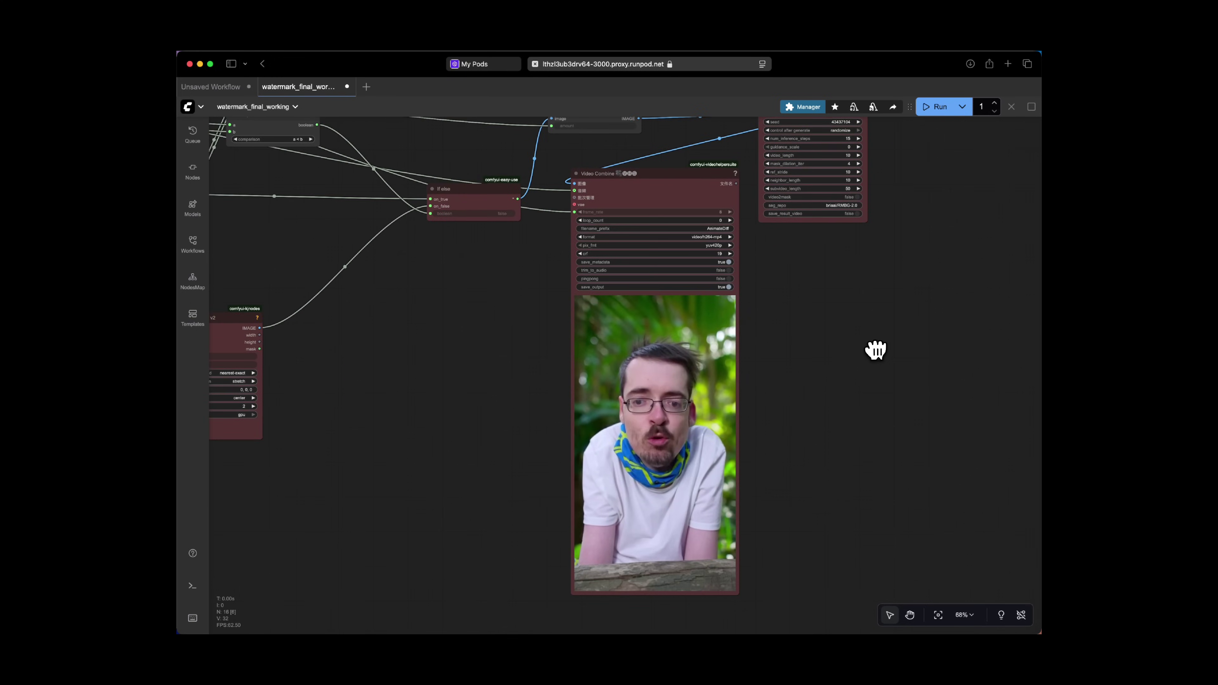
scroll(474, 349, "left", 1)
left_click_drag(474, 349, 796, 375)
- Nudge the Load Video (Upload) node right, then select it and fit the view onto it
left_click_drag(340, 196, 652, 379)
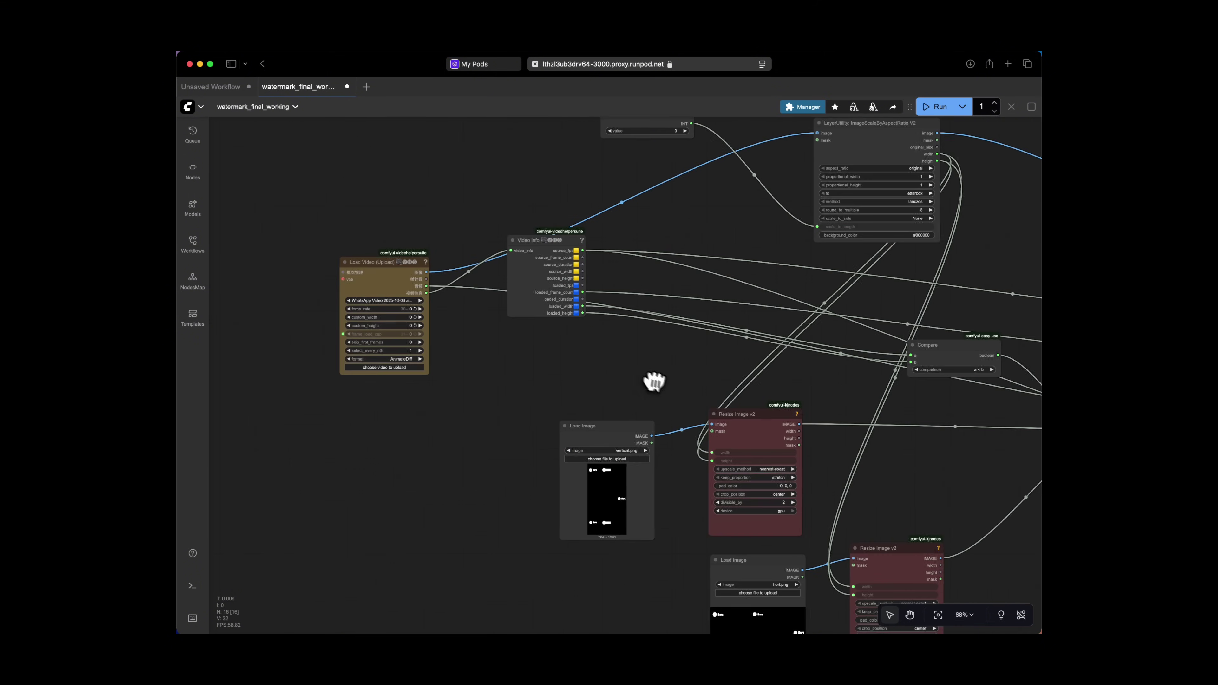
scroll(387, 300, "up", 5)
mouse_move(363, 237)
left_mouse_down()
mouse_move(384, 234)
mouse_move(373, 234)
left_mouse_up()
left_click_drag(682, 379, 313, 312)
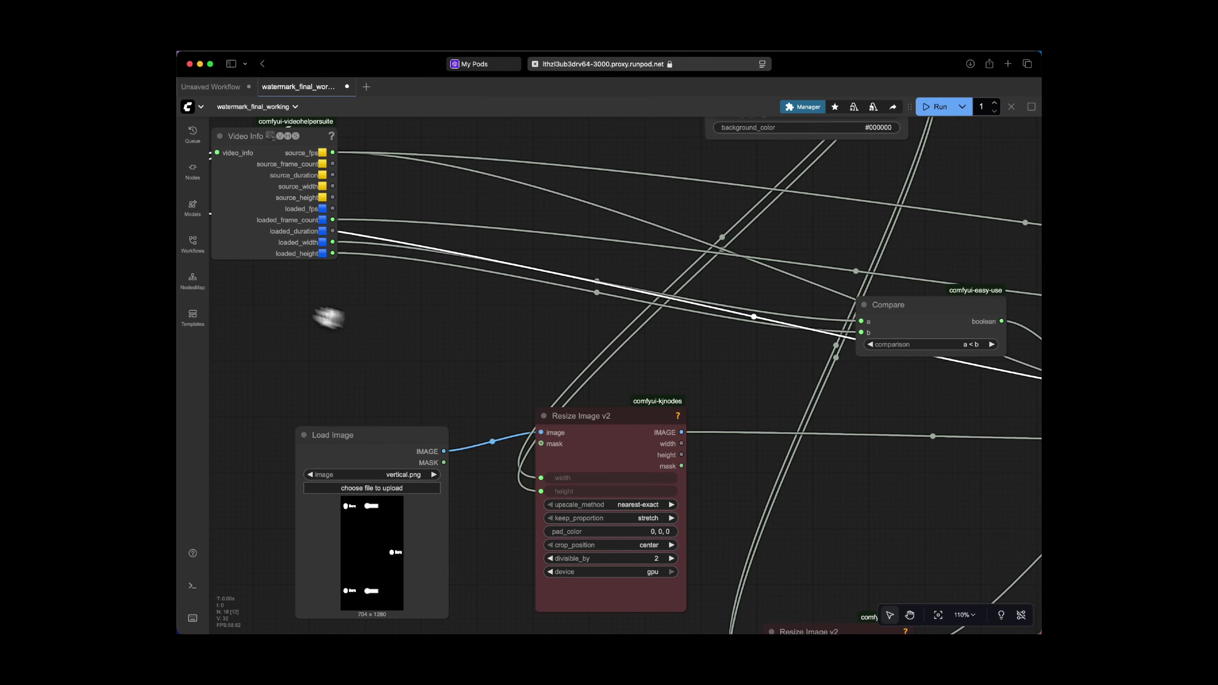
scroll(703, 421, "down", 5)
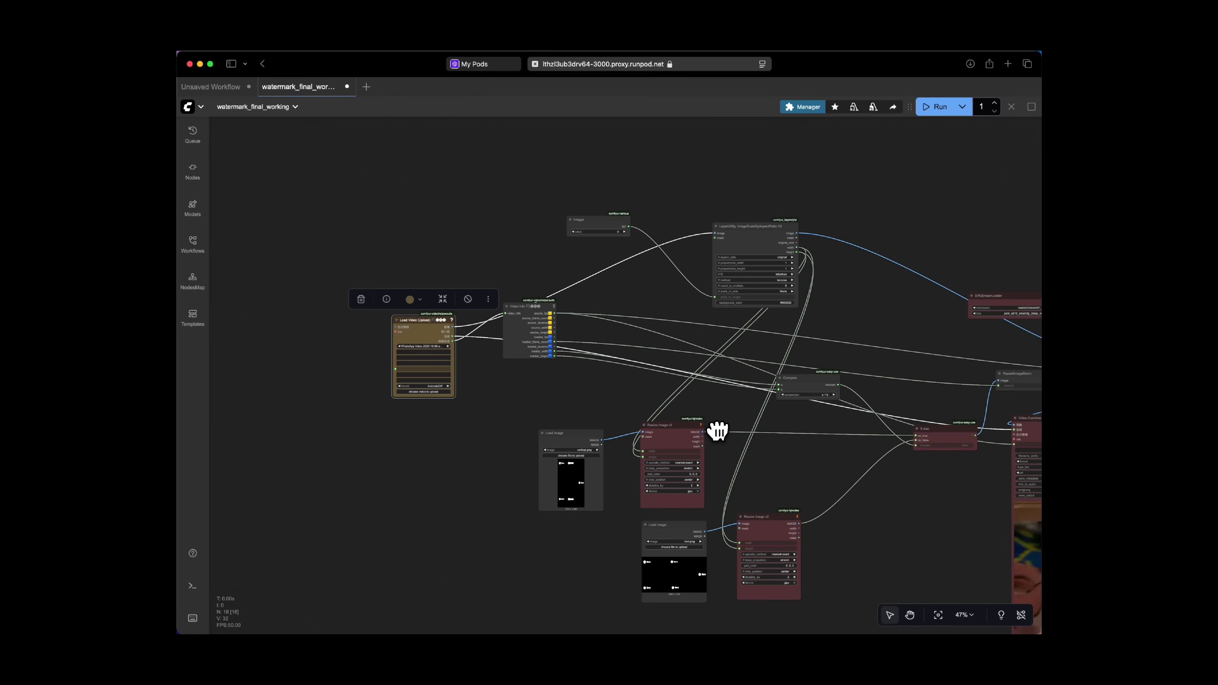
left_click(939, 615)
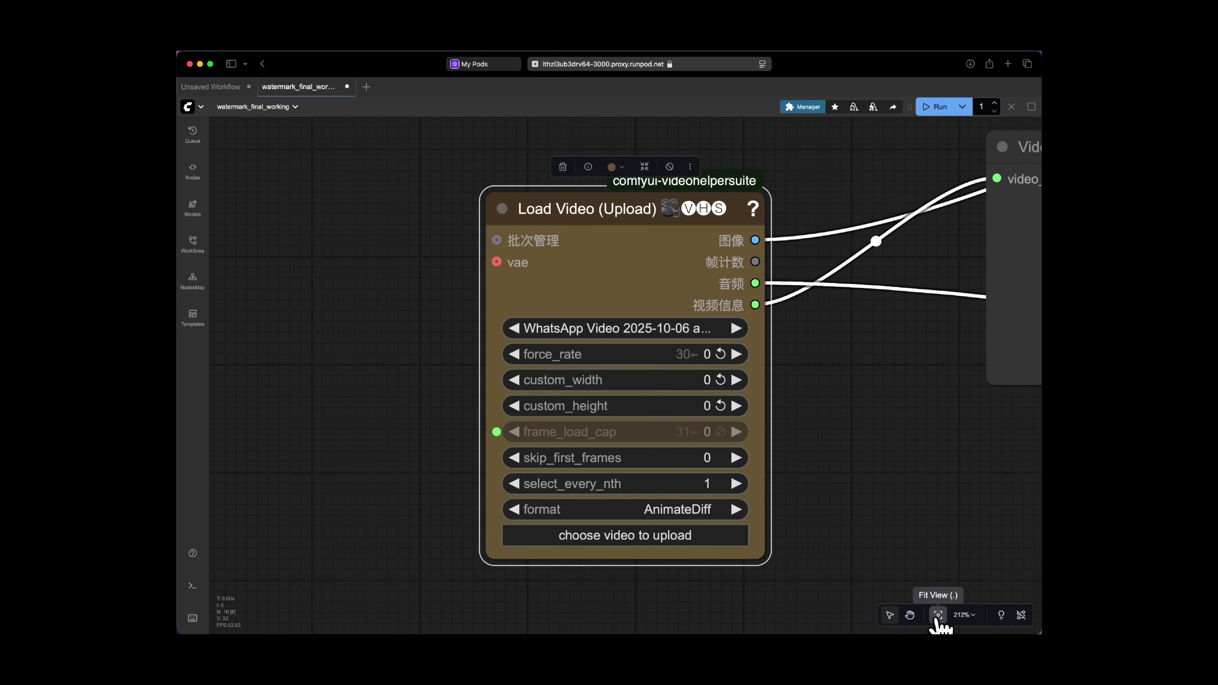
left_click(932, 574)
left_click(938, 616)
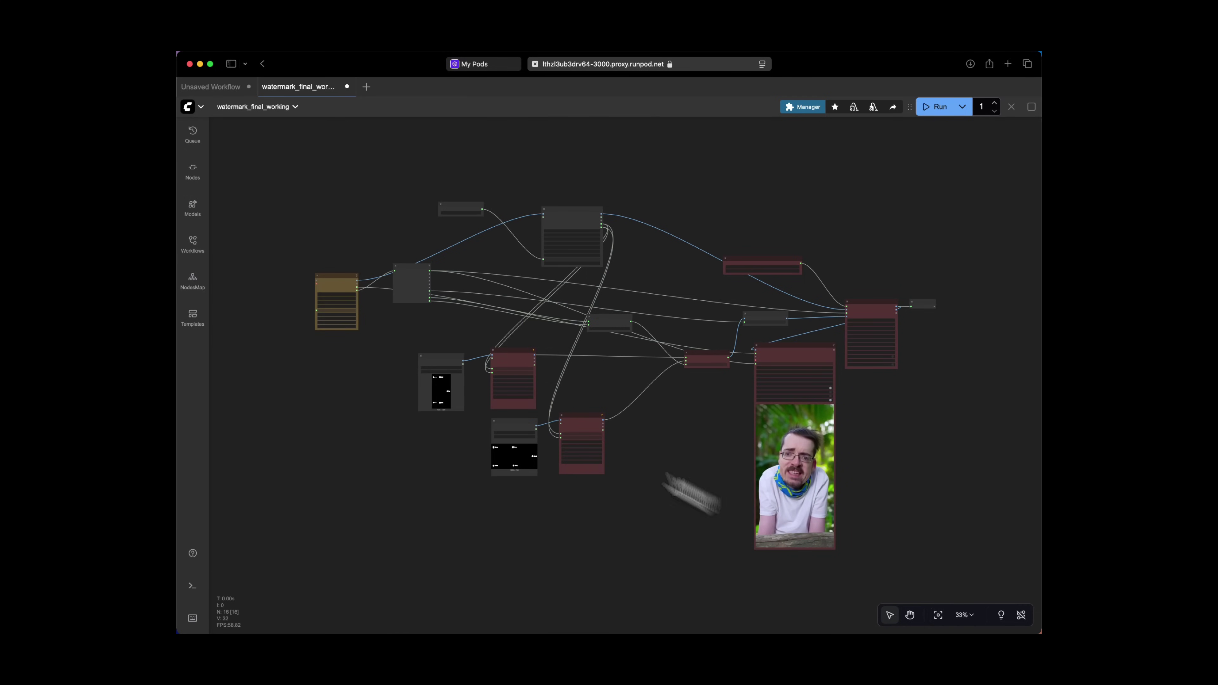
left_click(337, 281)
left_click(938, 616)
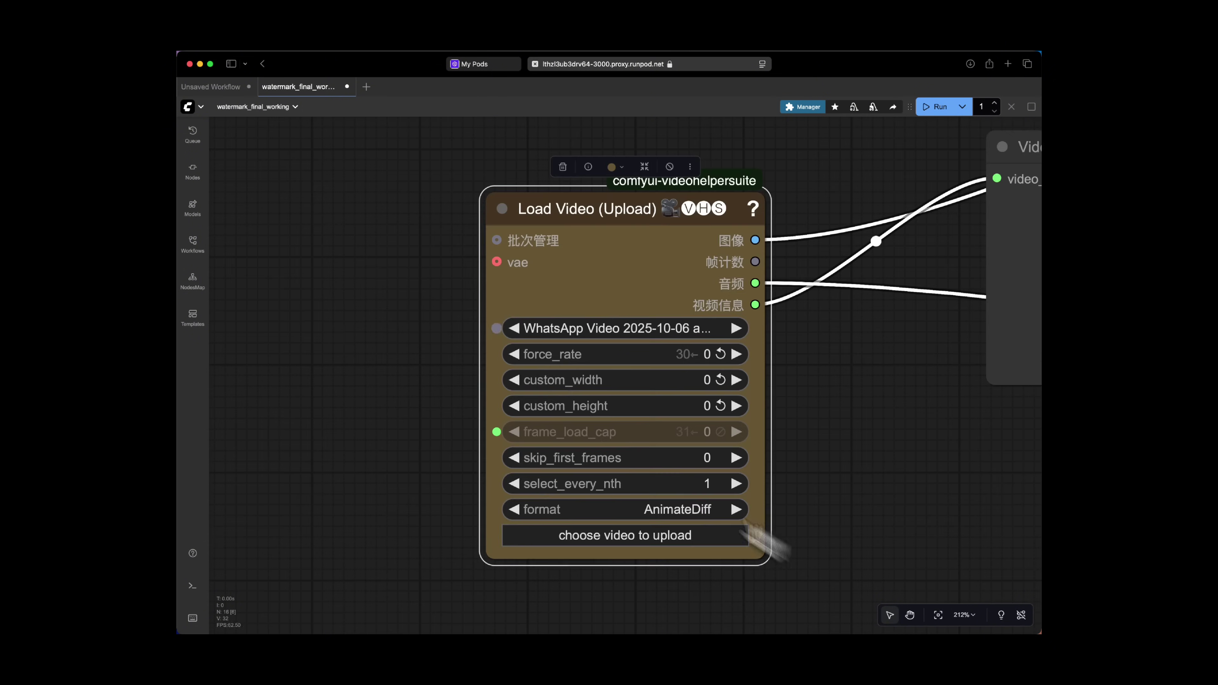
- Switch the Load Video file from the WhatsApp video to the uploaded 19700121_0346_68e0e366bb… clip
left_click(657, 328)
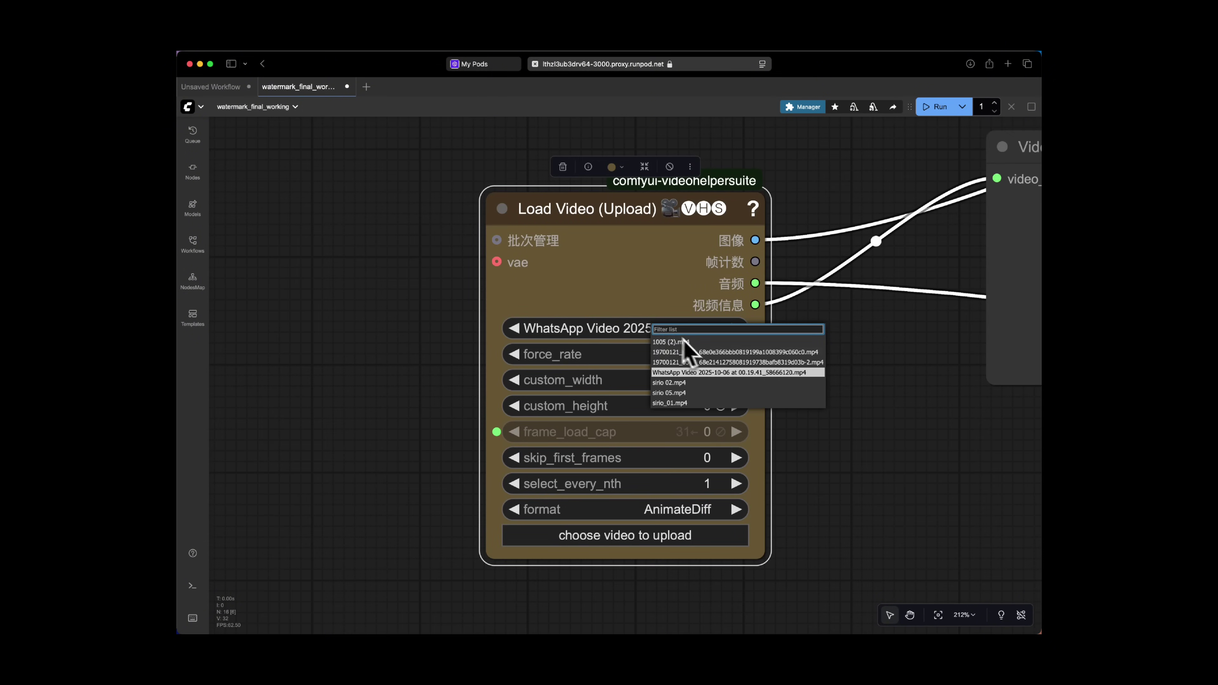
left_click(706, 353)
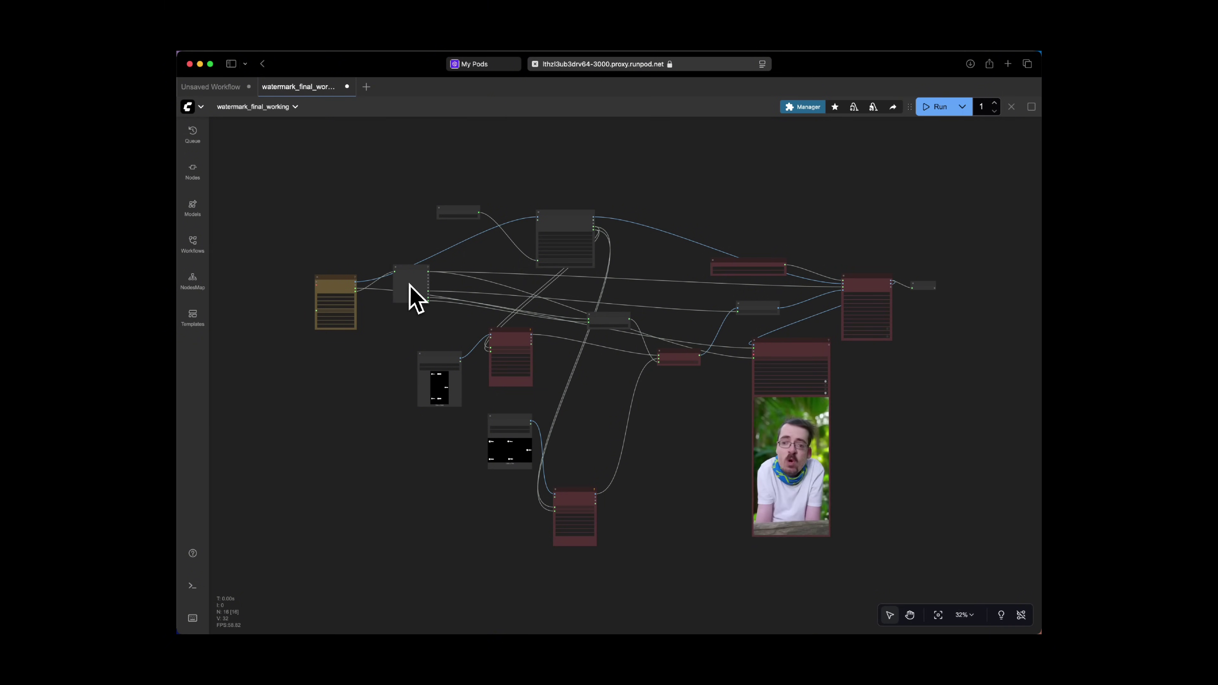
scroll(412, 300, "up", 10)
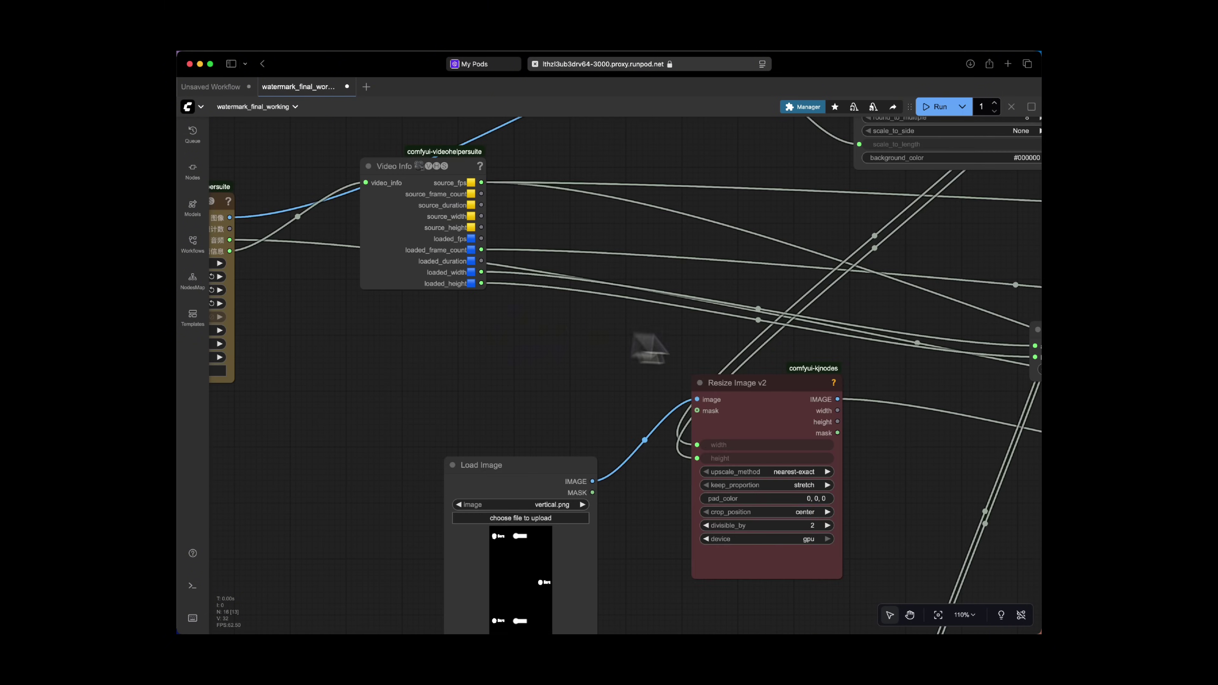
left_click_drag(371, 370, 716, 386)
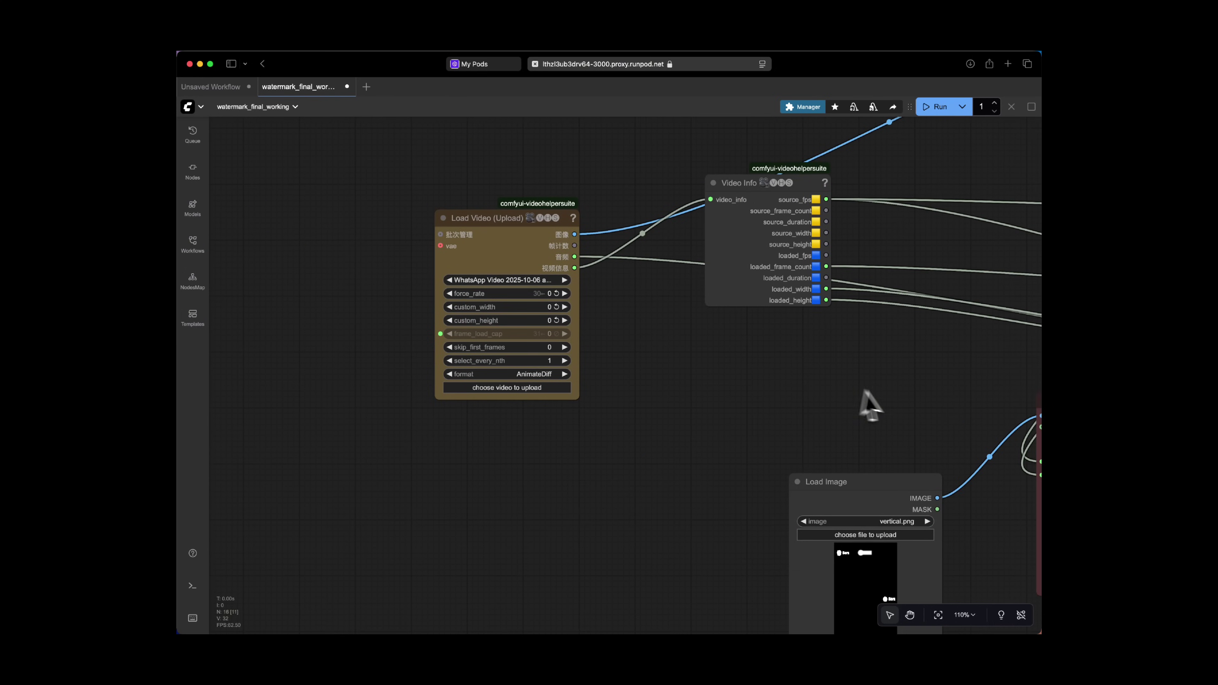
scroll(734, 353, "right", 15)
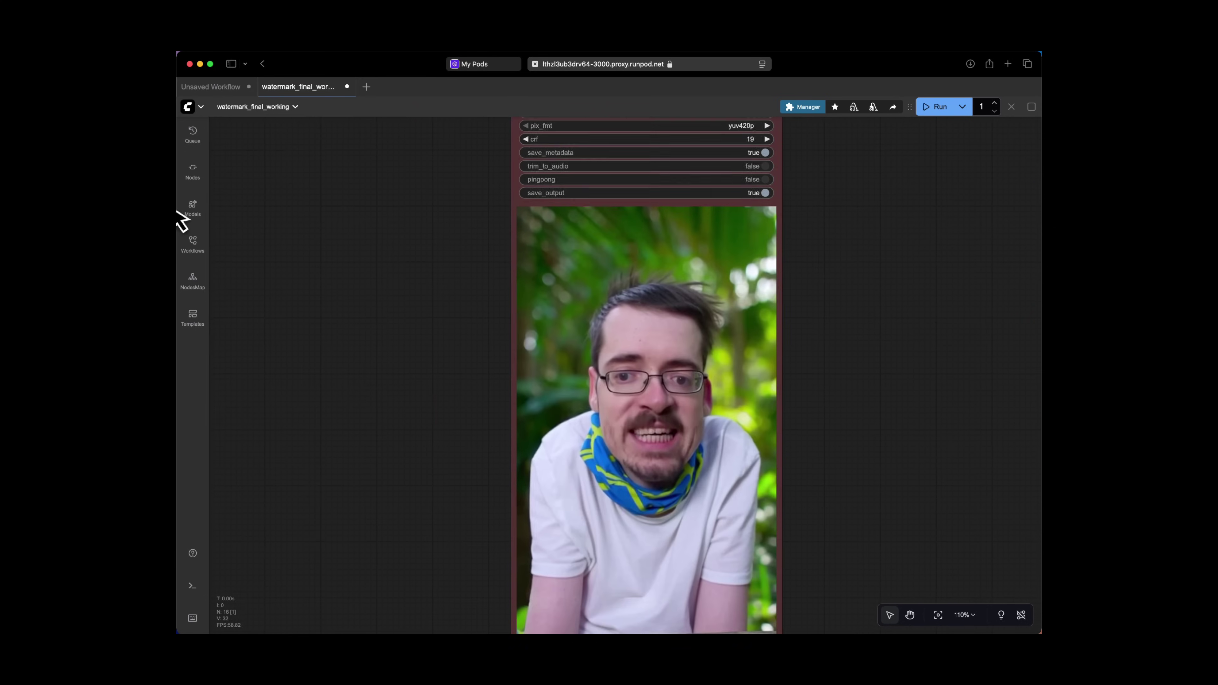
scroll(553, 355, "down", 10)
scroll(553, 355, "up", 4)
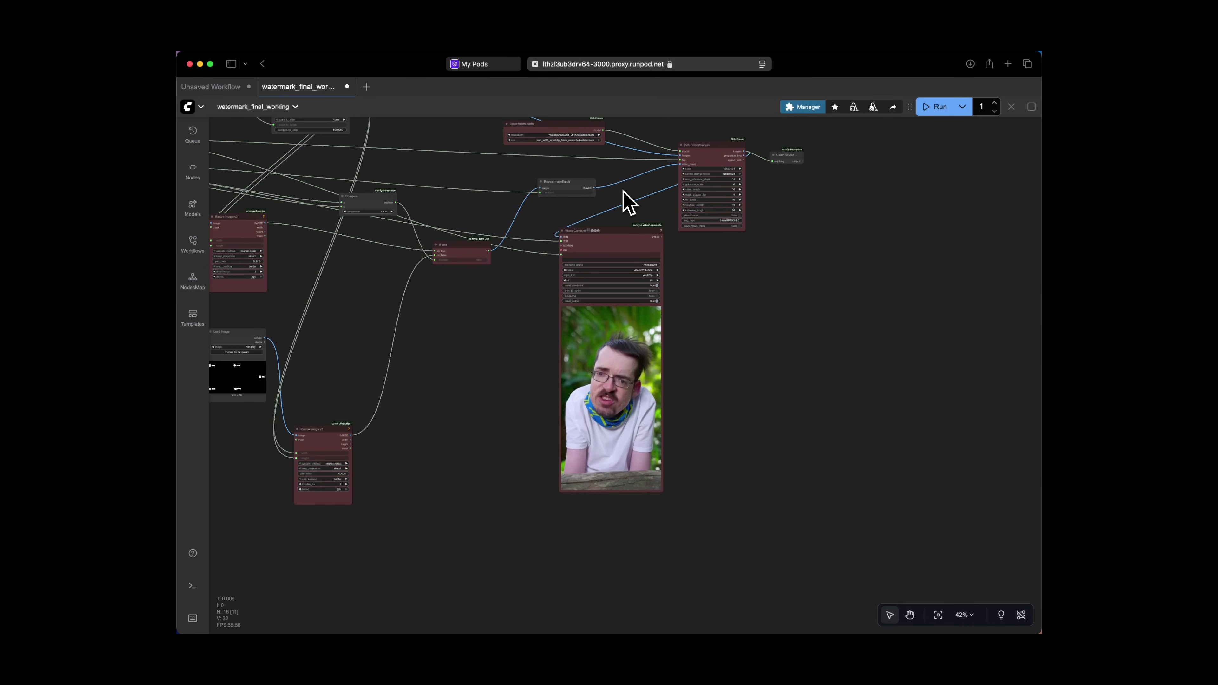
left_click_drag(626, 199, 675, 324)
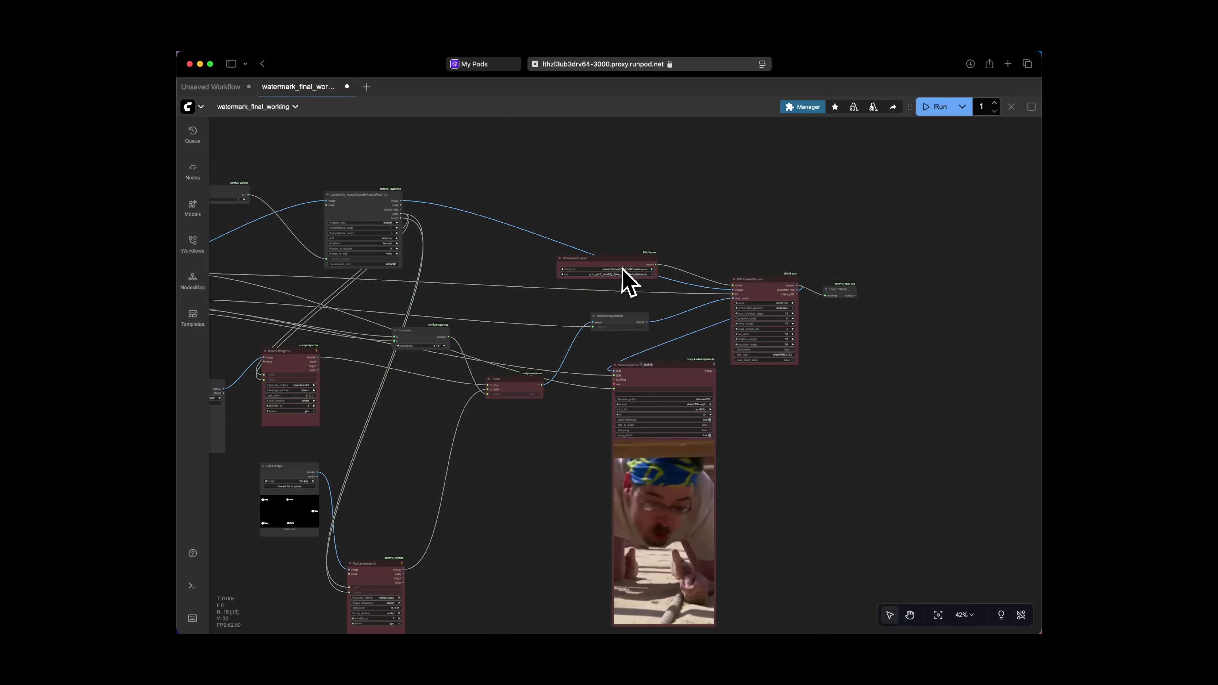
scroll(620, 265, "up", 15)
left_click_drag(600, 177, 639, 220)
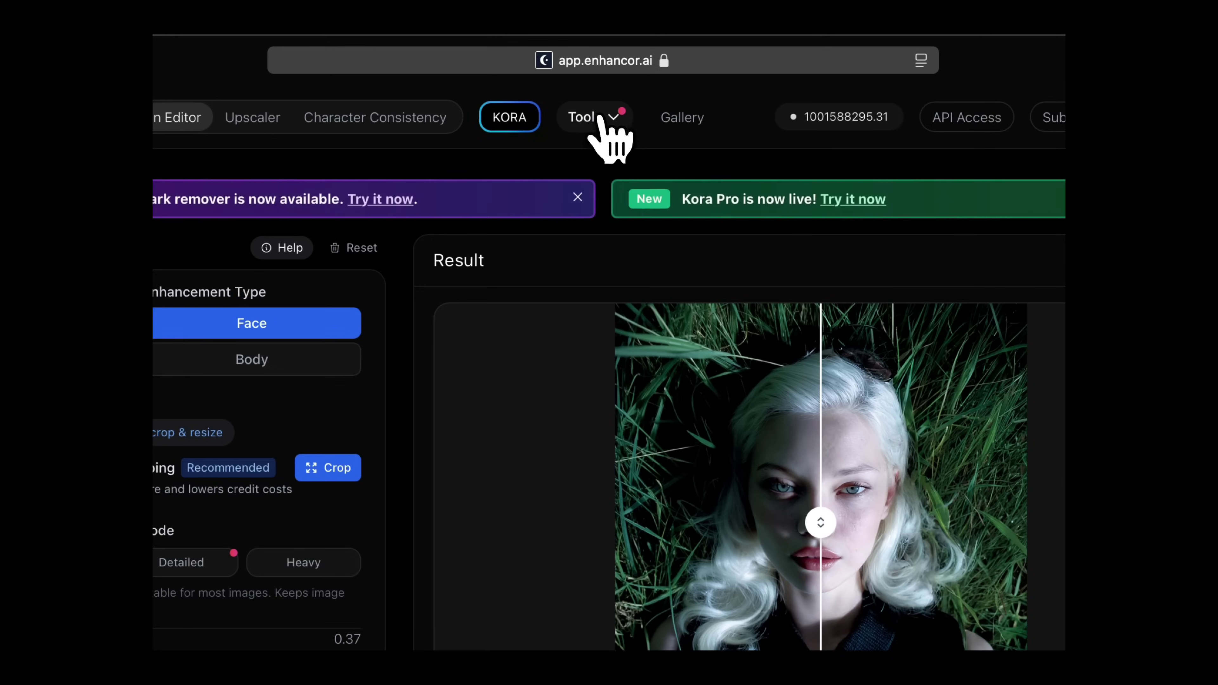
- Upload a new 704x1280 video to Enhancor's Watermark Remover; it is flagged 9.21 MB, over 7MB
left_click(600, 121)
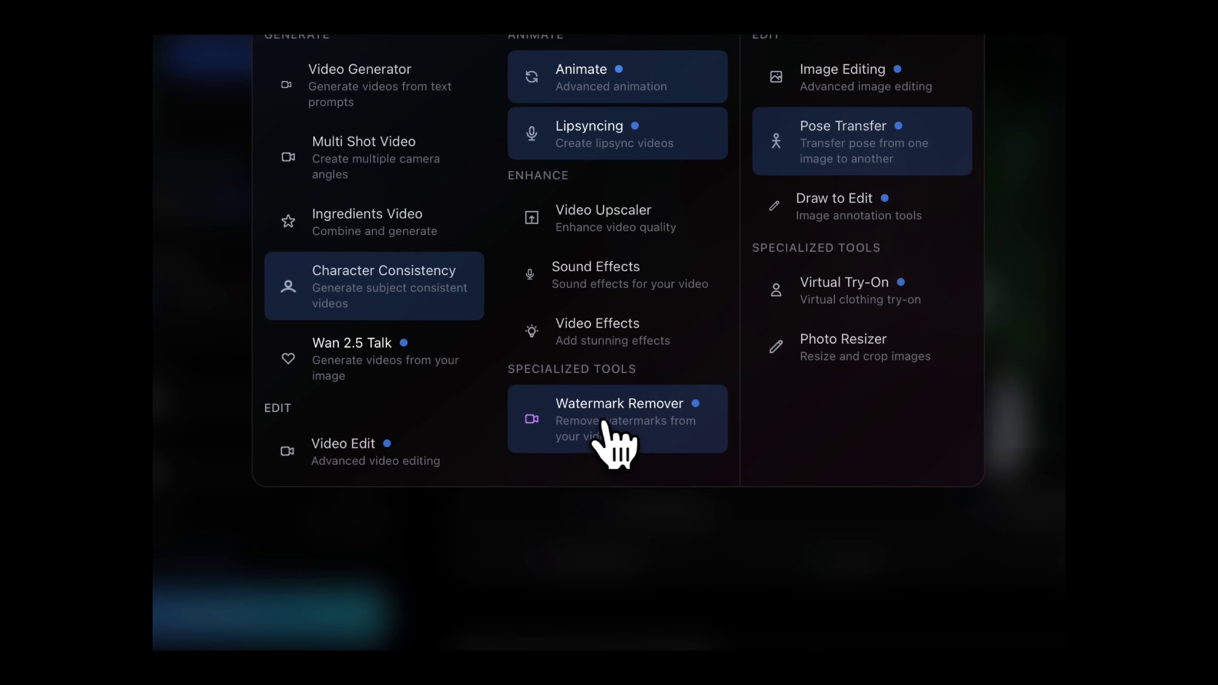
left_click(612, 435)
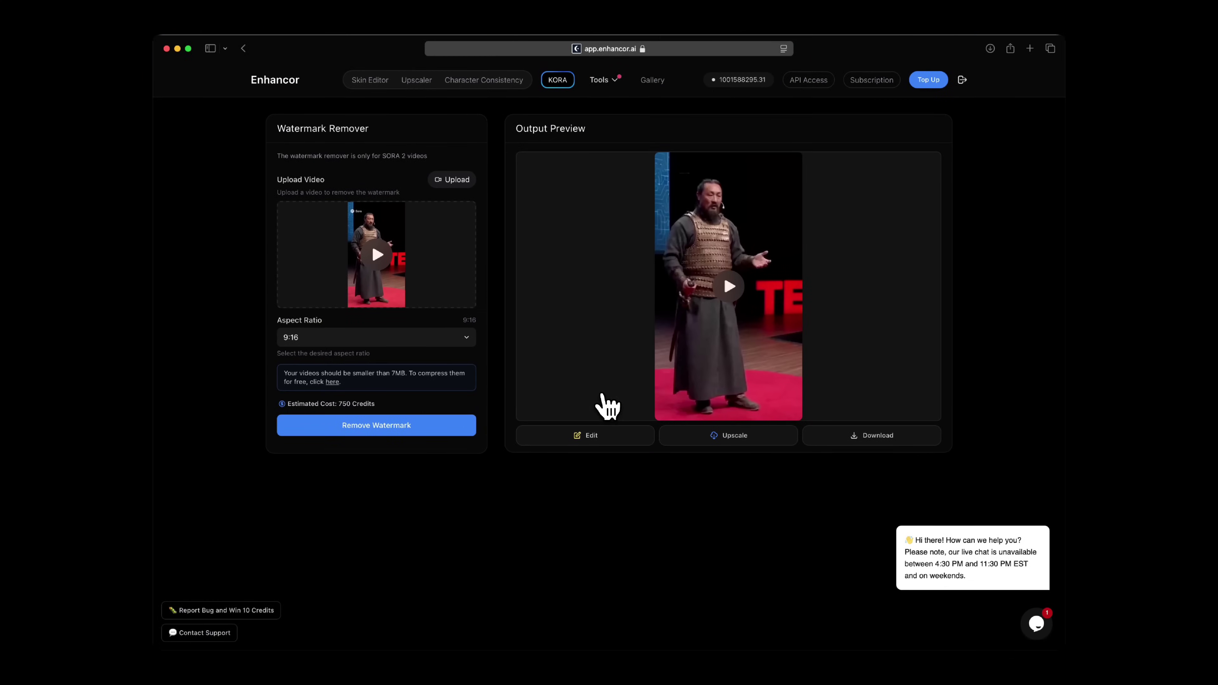
left_click(476, 178)
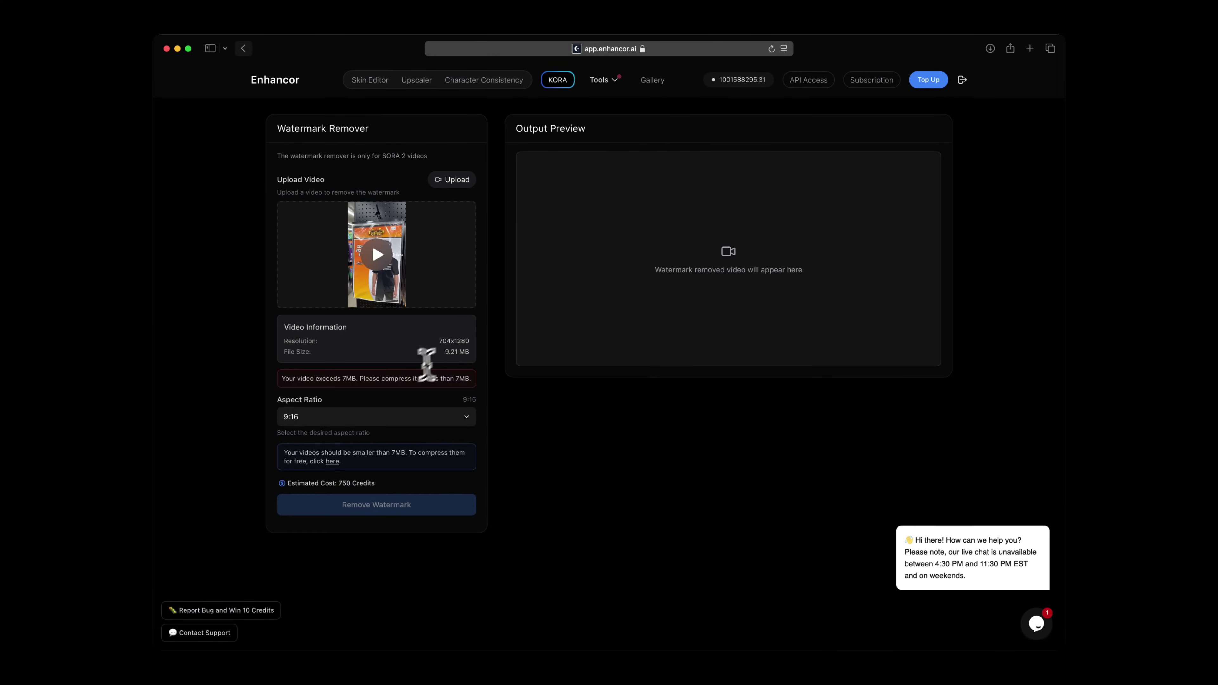
left_click(696, 385)
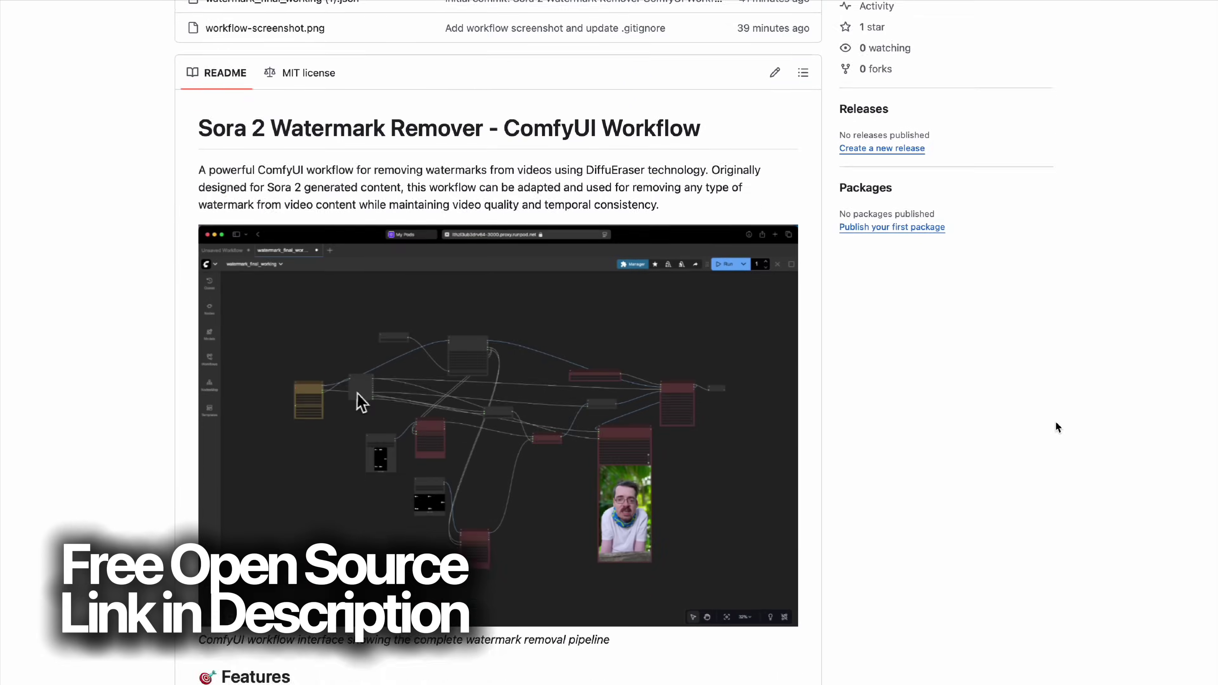
scroll(1056, 421, "down", 6)
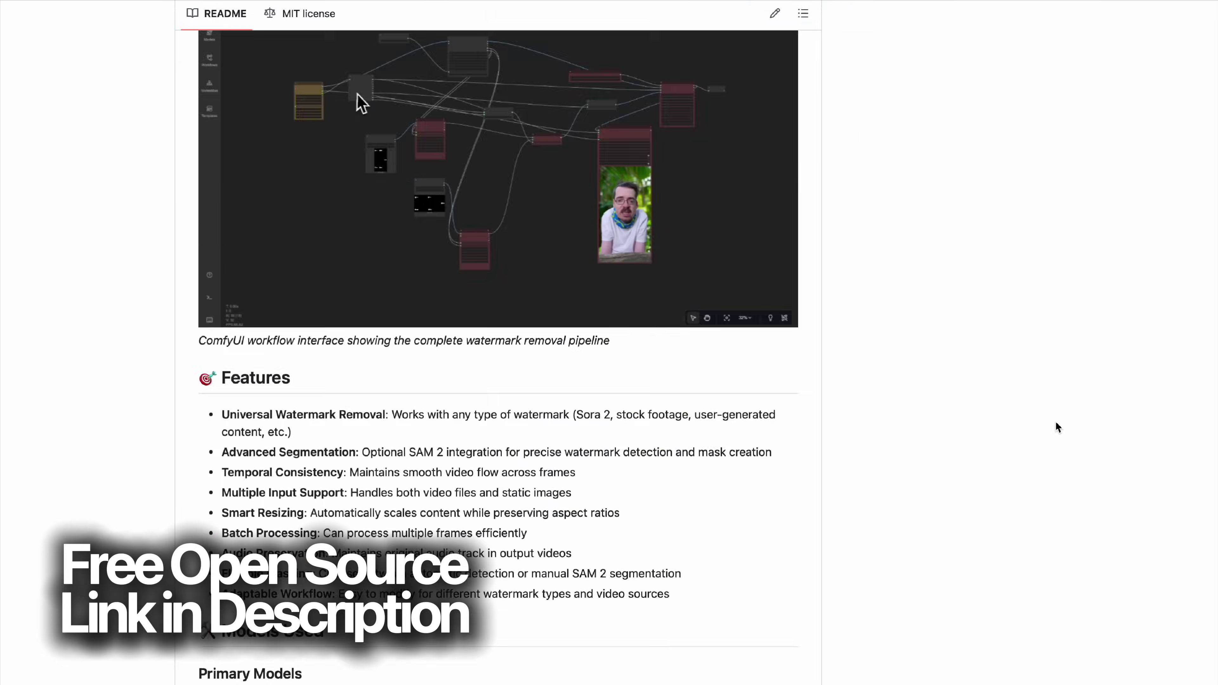
scroll(1057, 424, "down", 20)
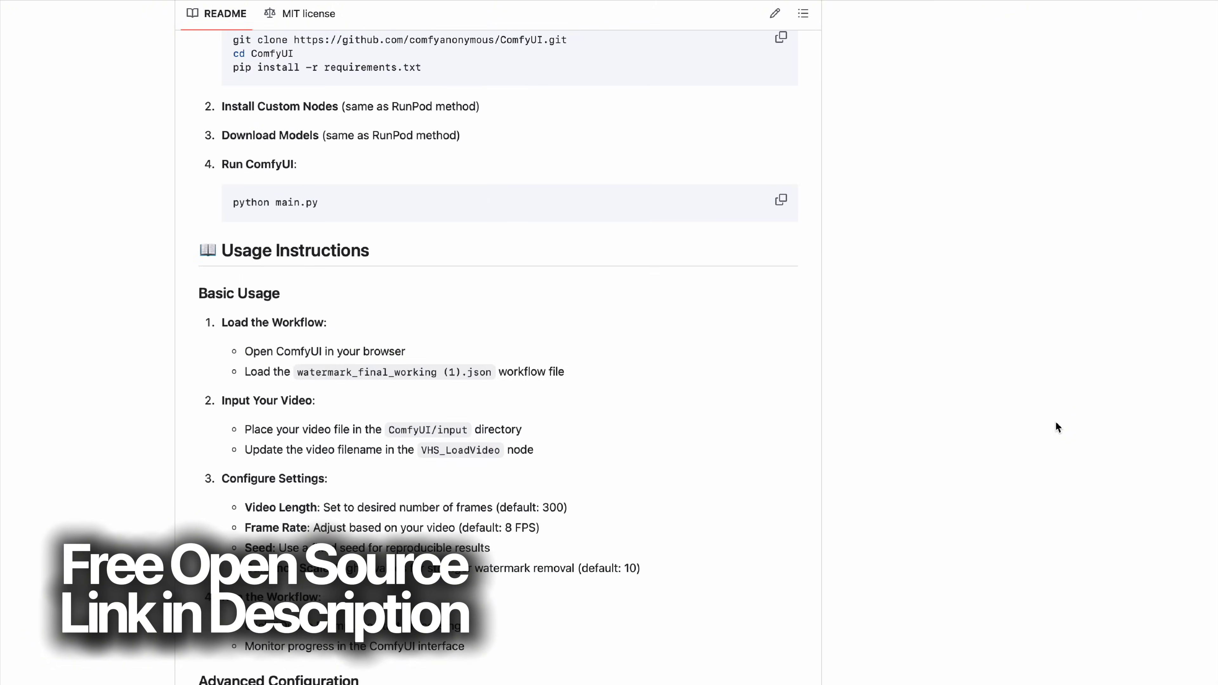
scroll(1056, 421, "down", 20)
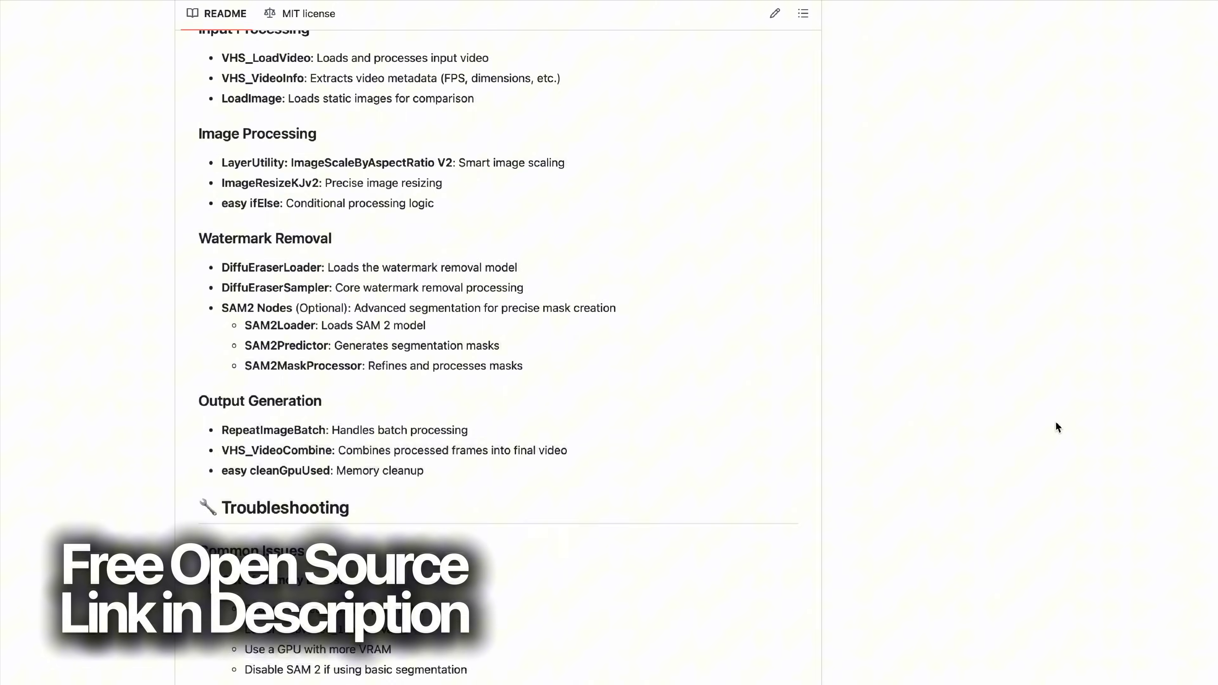
scroll(1055, 422, "up", 20)
scroll(1056, 421, "down", 1)
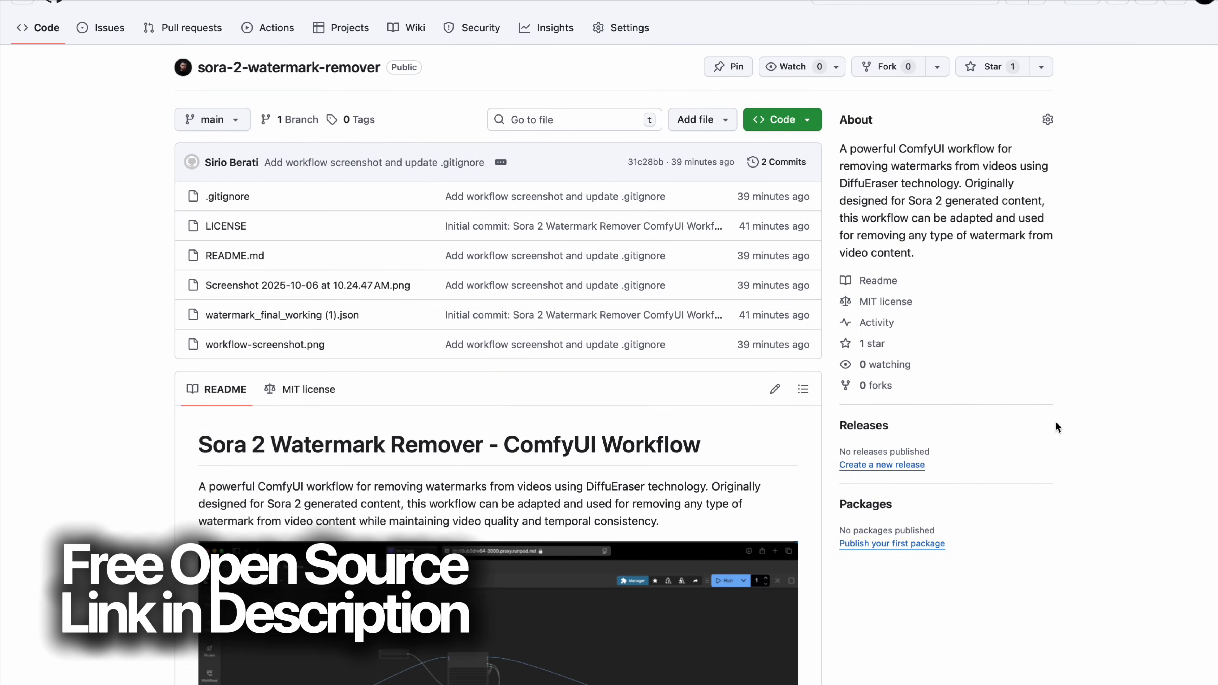
scroll(1055, 422, "down", 20)
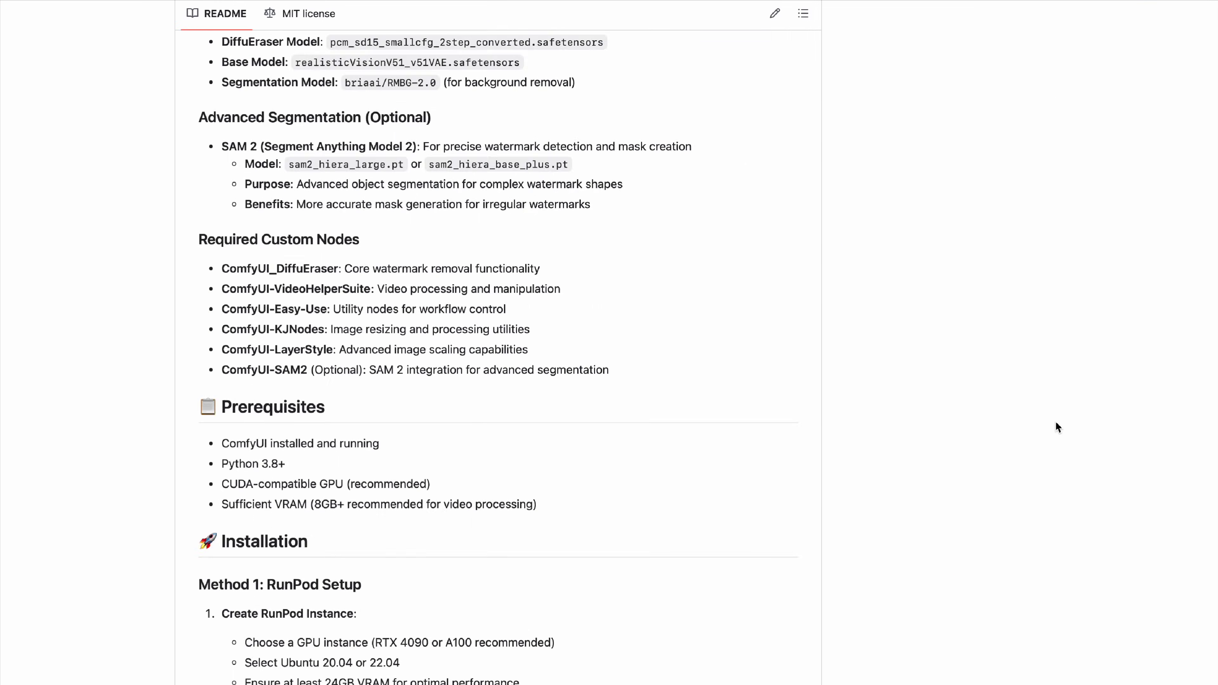
scroll(1056, 427, "down", 20)
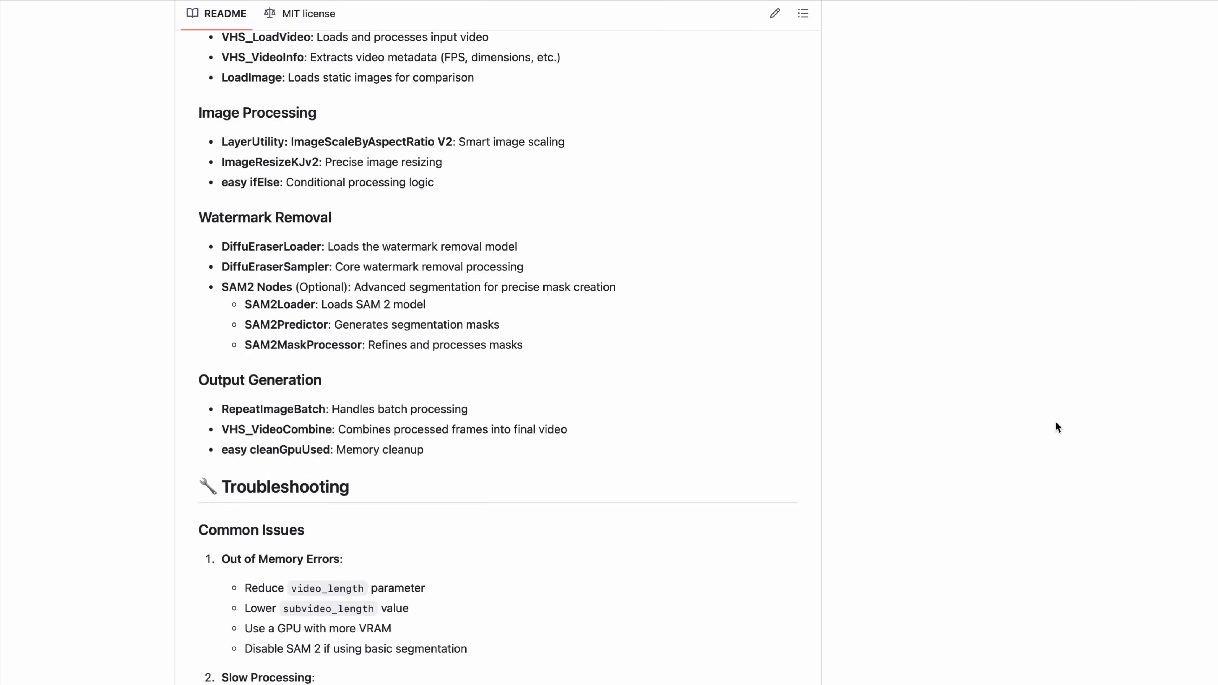
scroll(1058, 427, "down", 20)
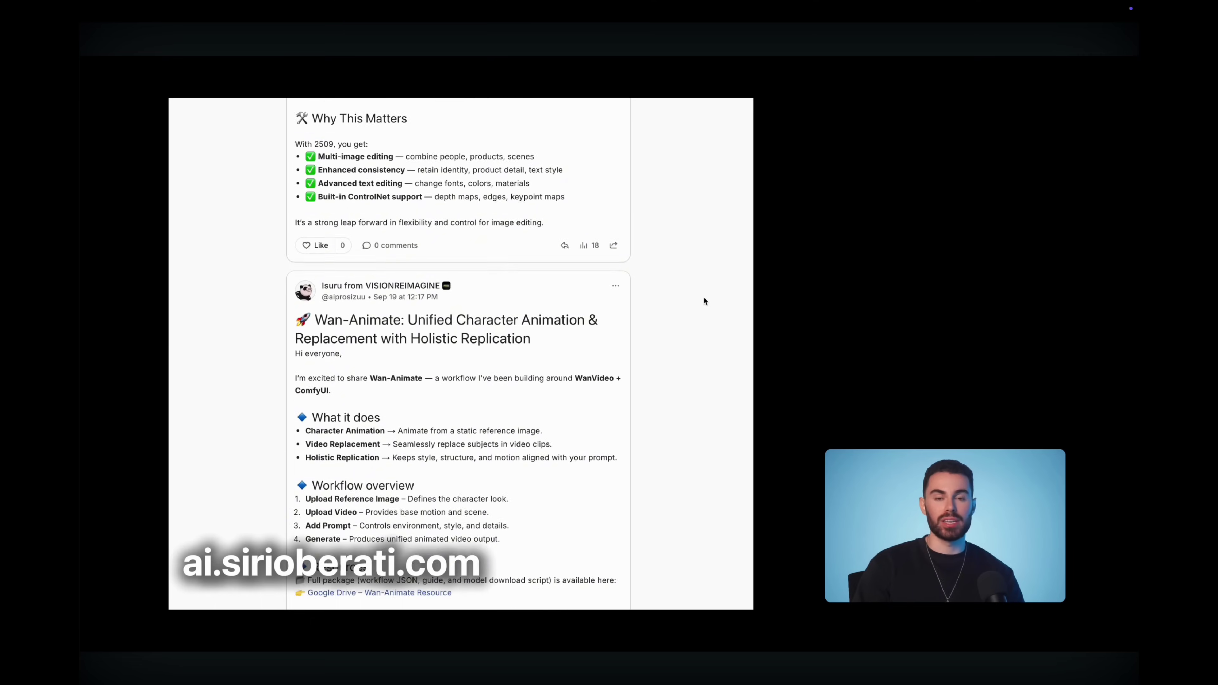
- Scroll down through the community feed posts toward the Catch Up and SaaS course modules
scroll(704, 300, "down", 15)
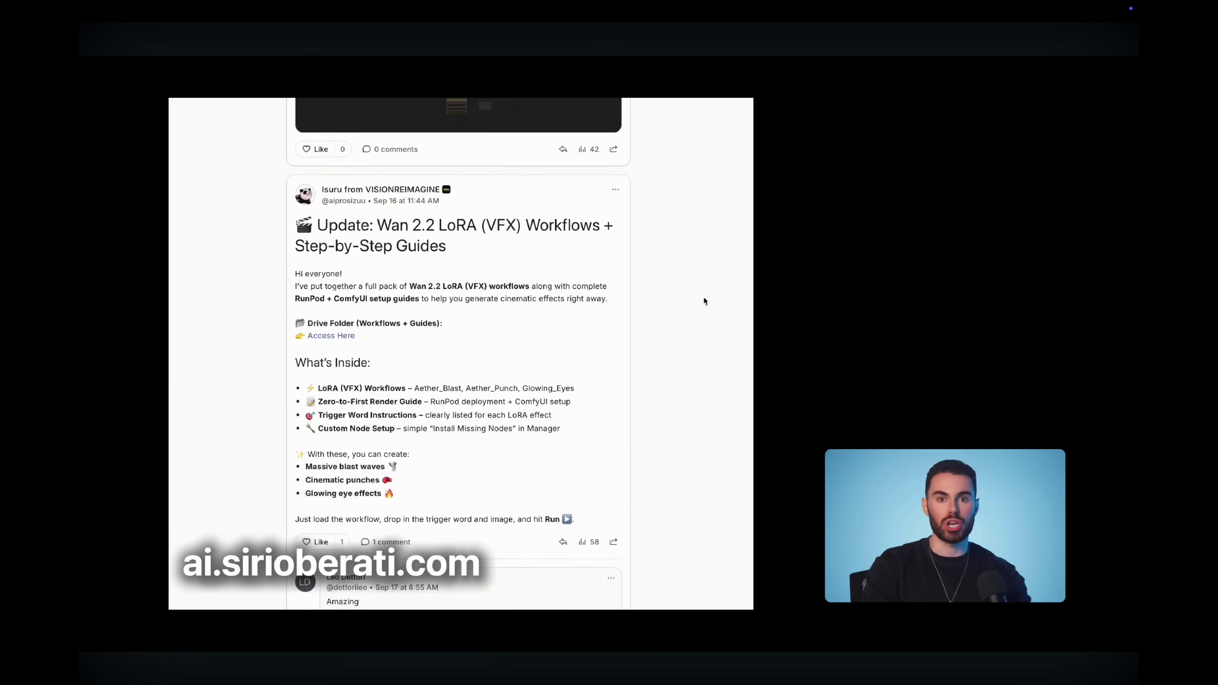
scroll(703, 299, "down", 15)
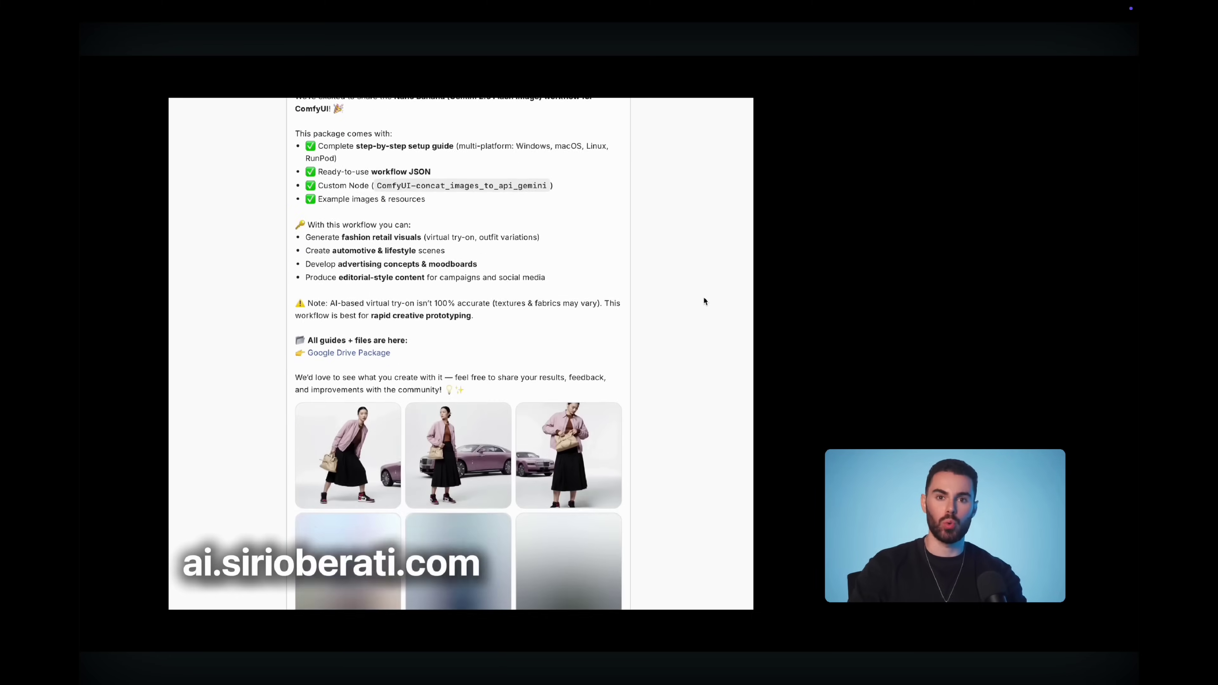
scroll(704, 301, "down", 15)
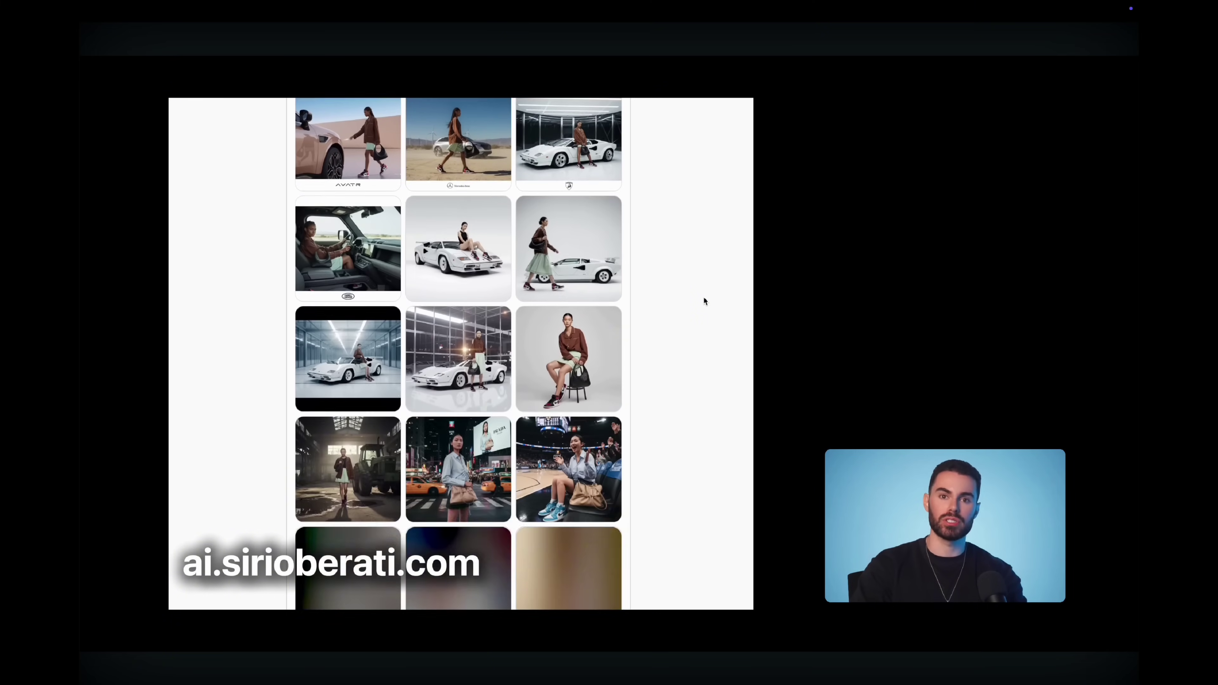
scroll(705, 301, "down", 15)
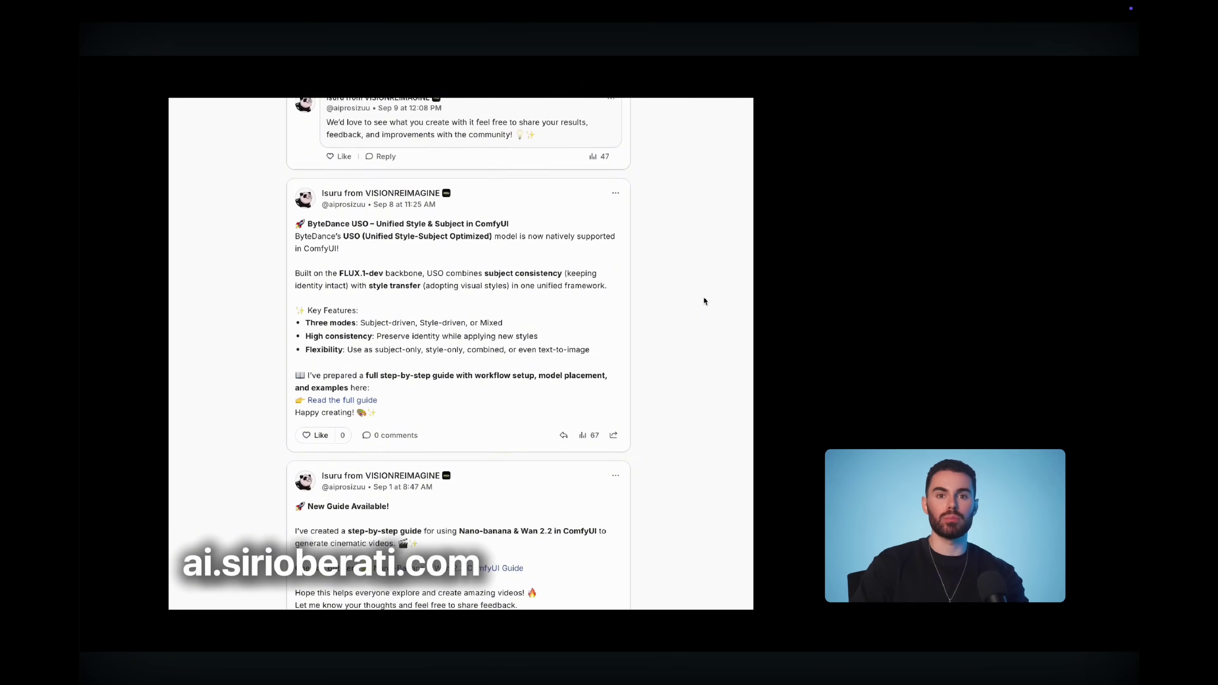
scroll(704, 301, "down", 15)
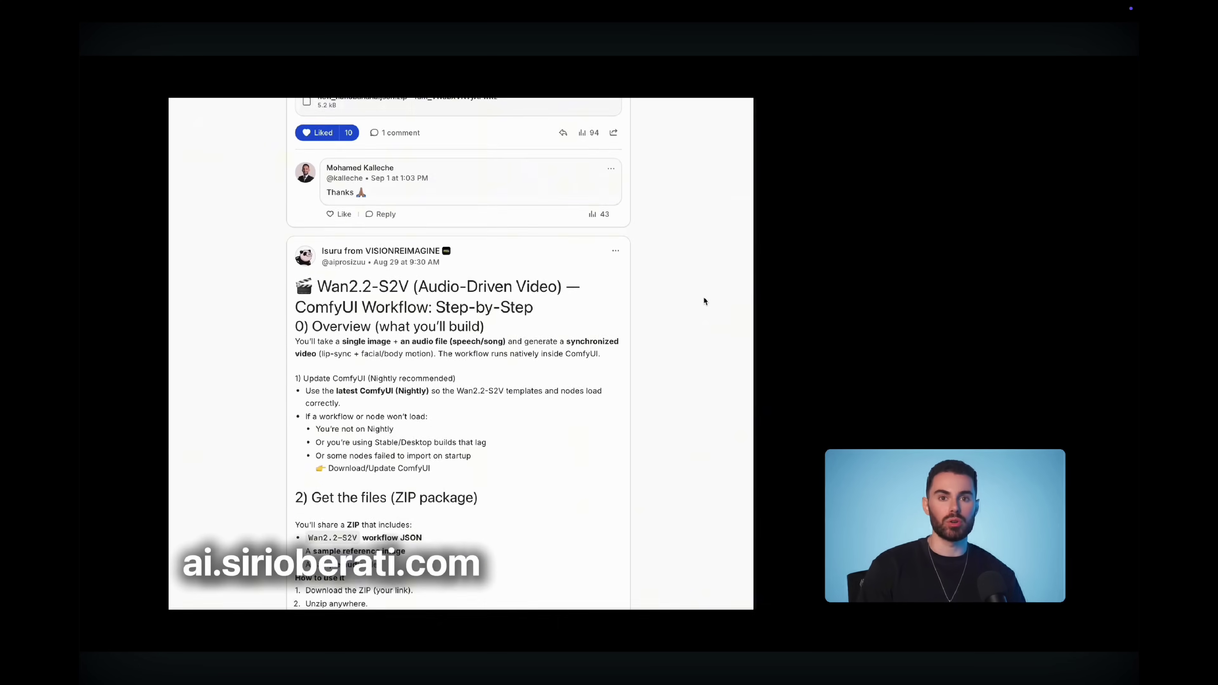
scroll(705, 301, "down", 15)
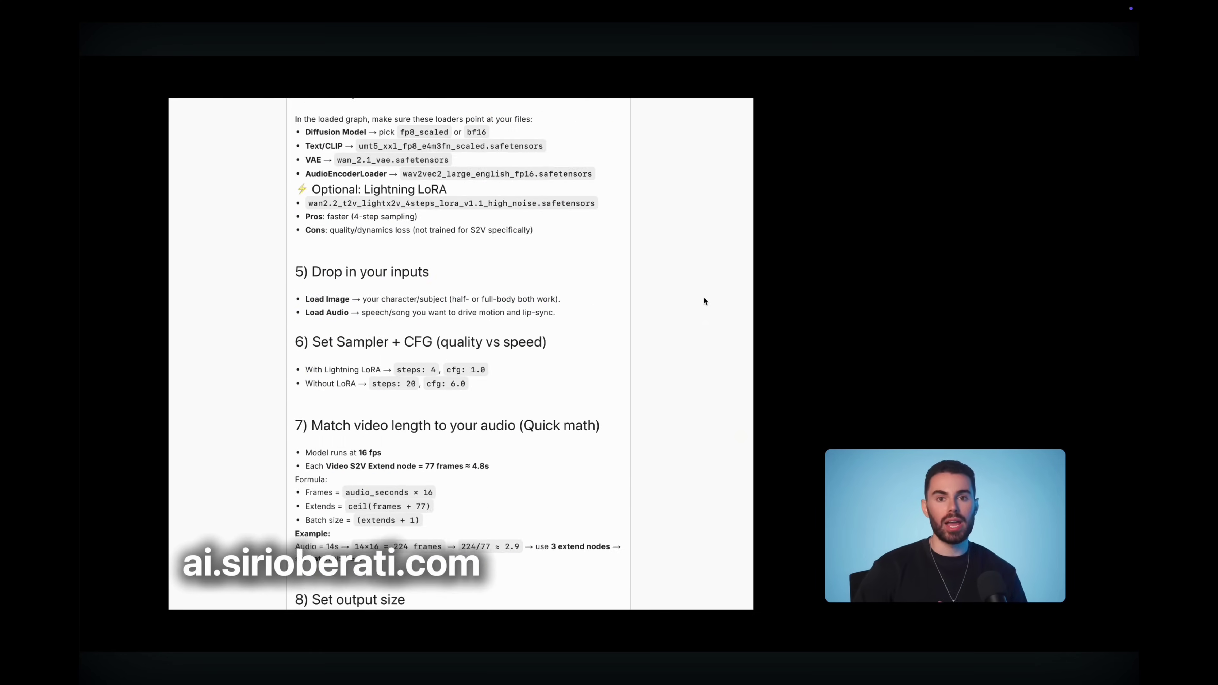
scroll(704, 301, "down", 5)
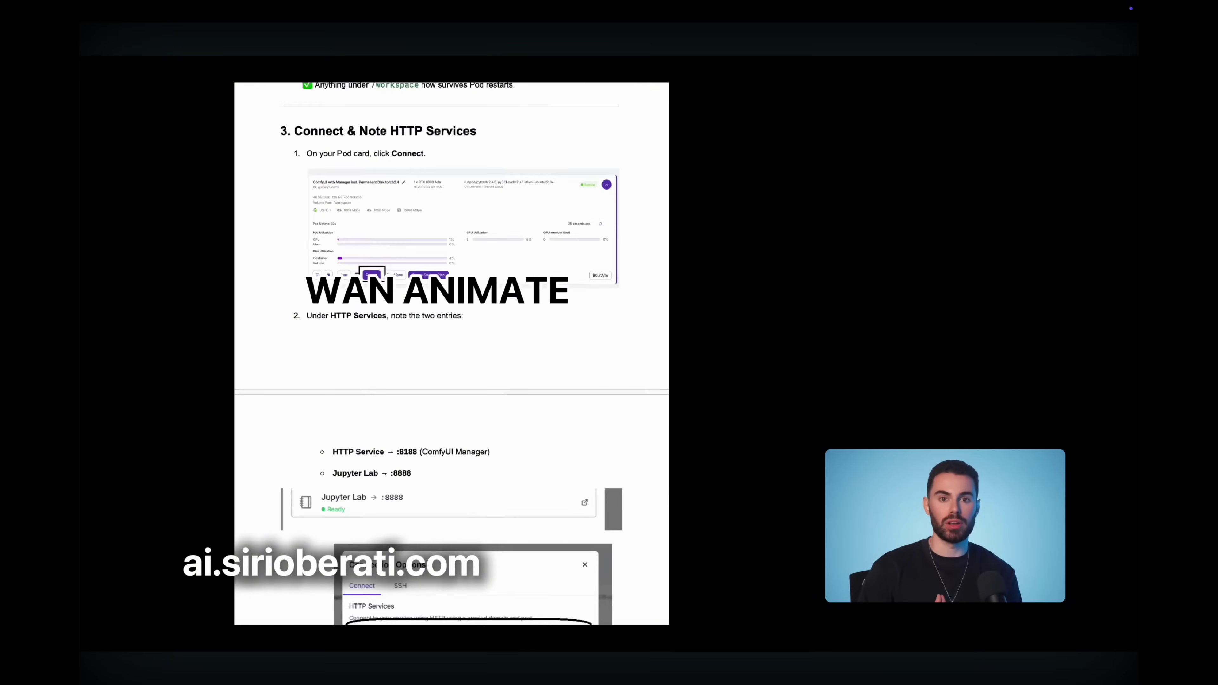
scroll(452, 354, "down", 3)
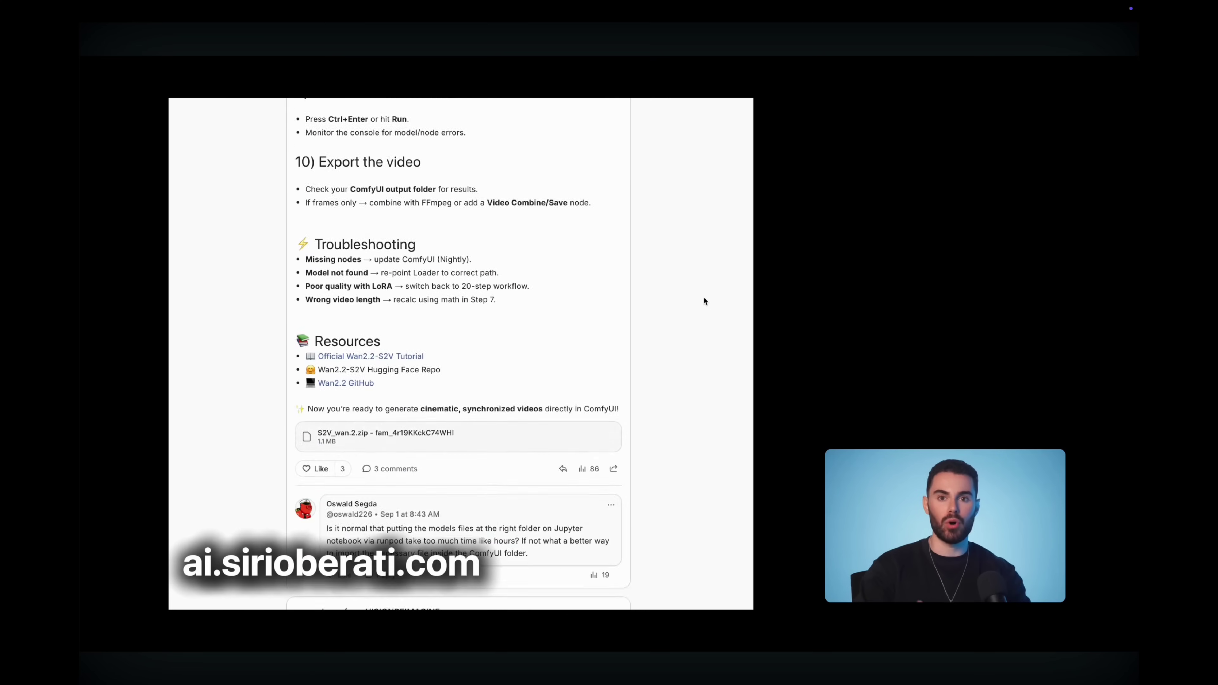
scroll(704, 301, "down", 15)
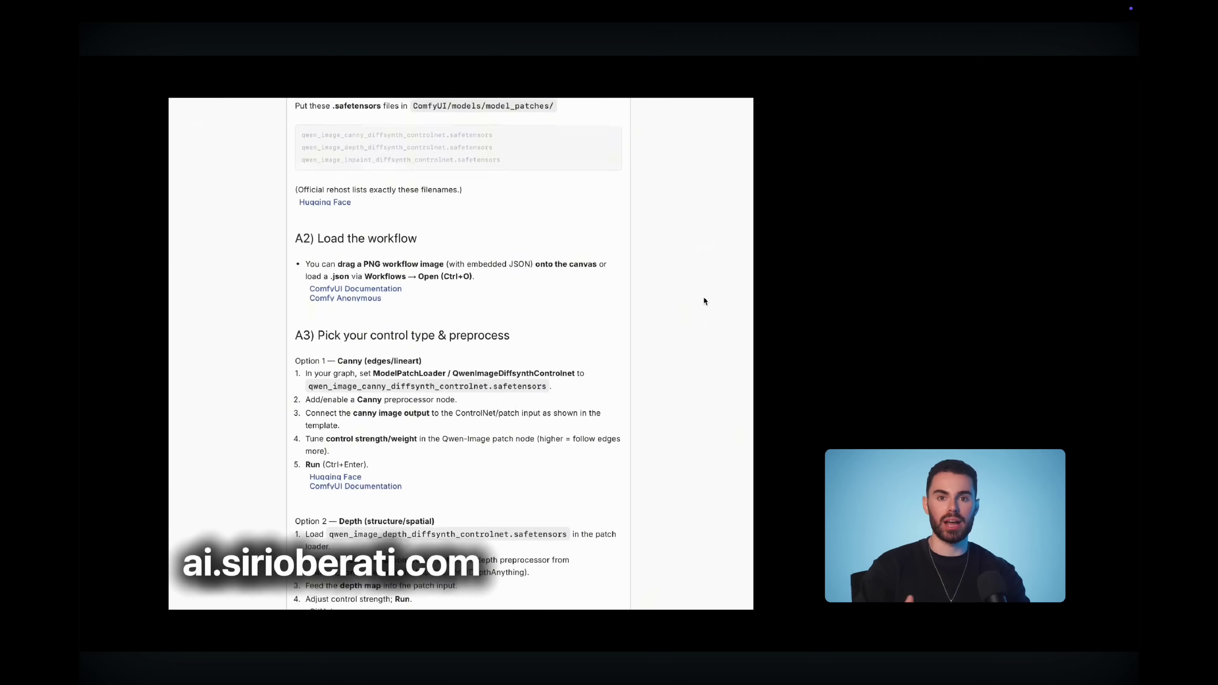
scroll(704, 301, "down", 6)
scroll(704, 301, "down", 20)
scroll(704, 301, "down", 5)
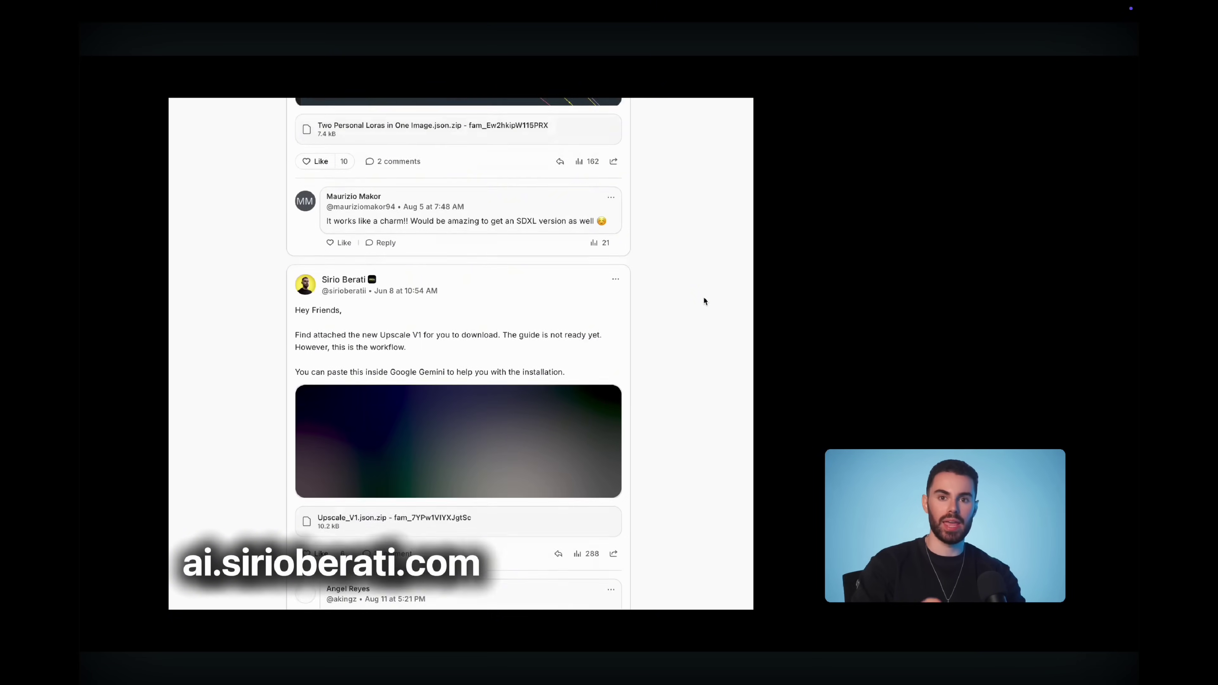
scroll(704, 300, "up", 7)
scroll(704, 300, "down", 20)
scroll(689, 379, "down", 20)
scroll(688, 379, "down", 8)
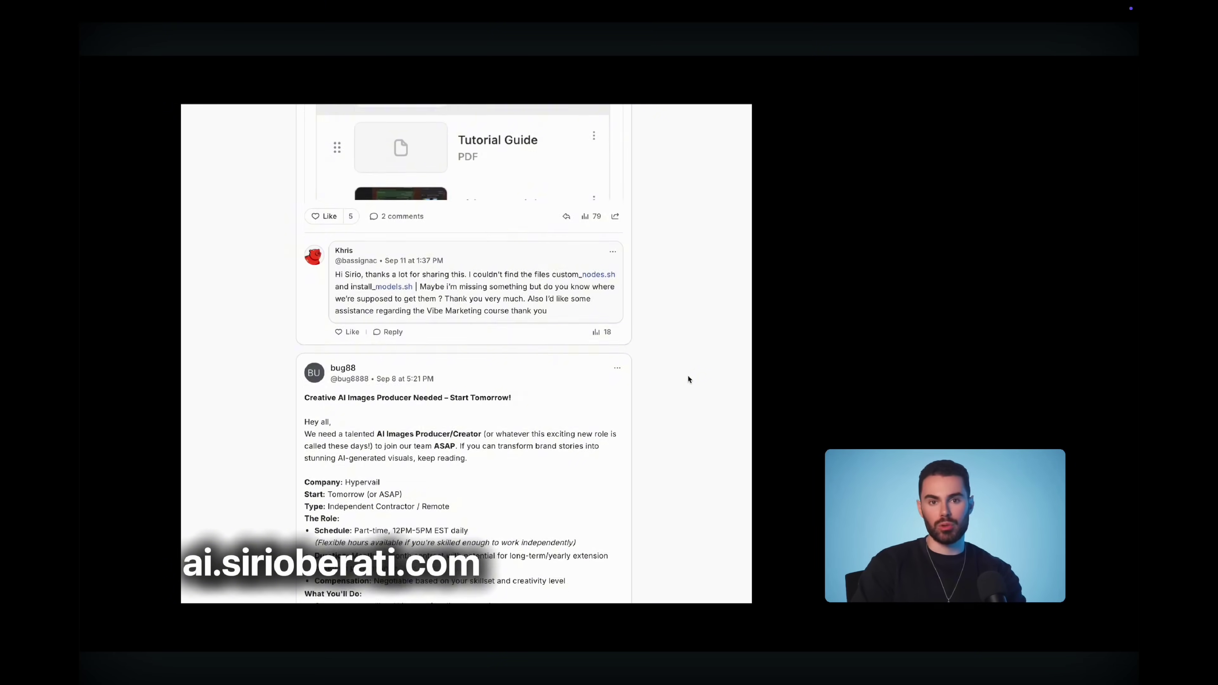
scroll(689, 380, "down", 10)
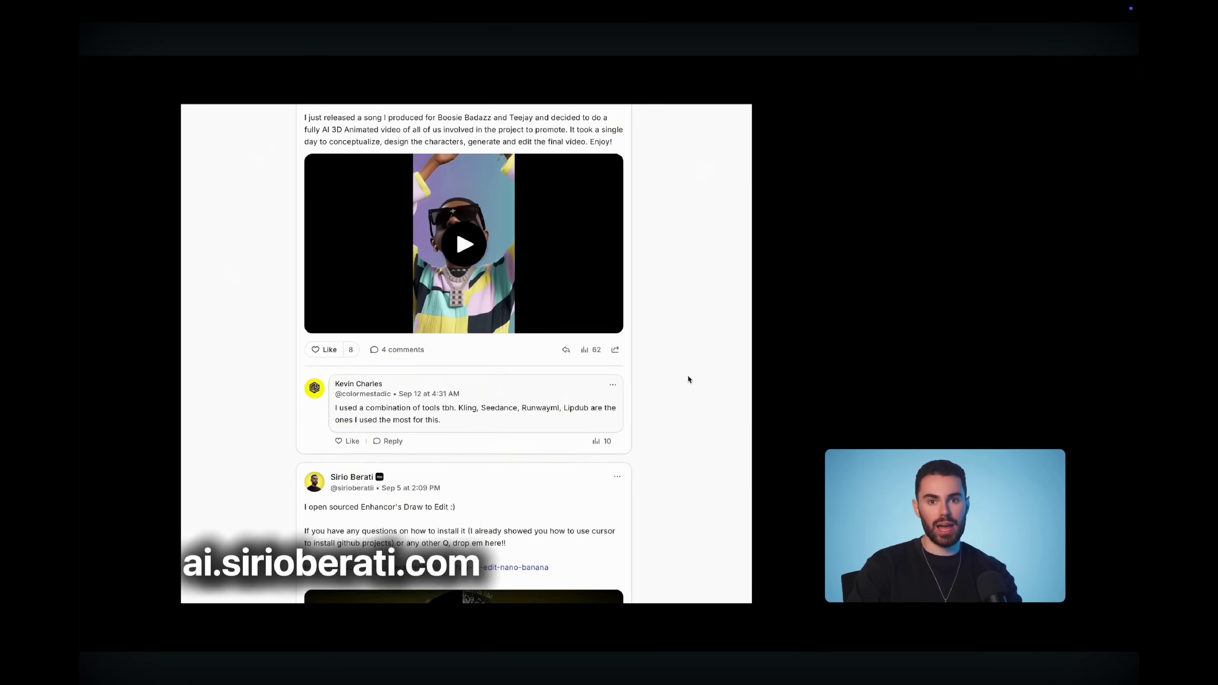
scroll(688, 379, "down", 8)
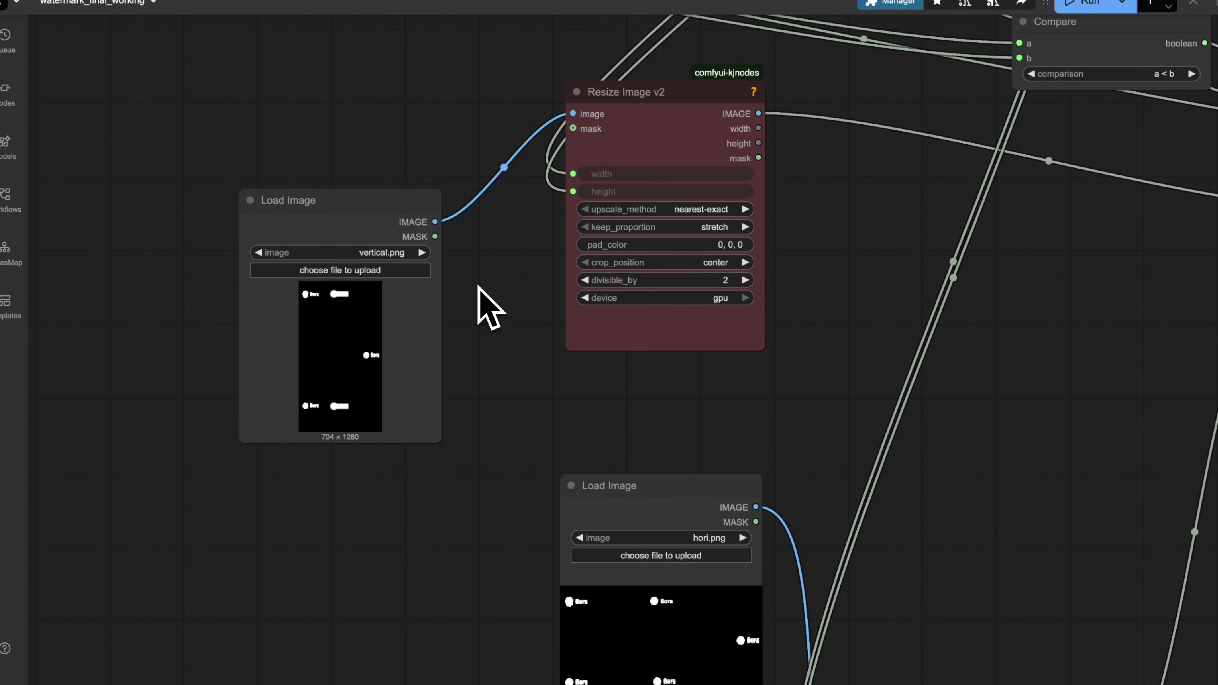
scroll(478, 287, "down", 8)
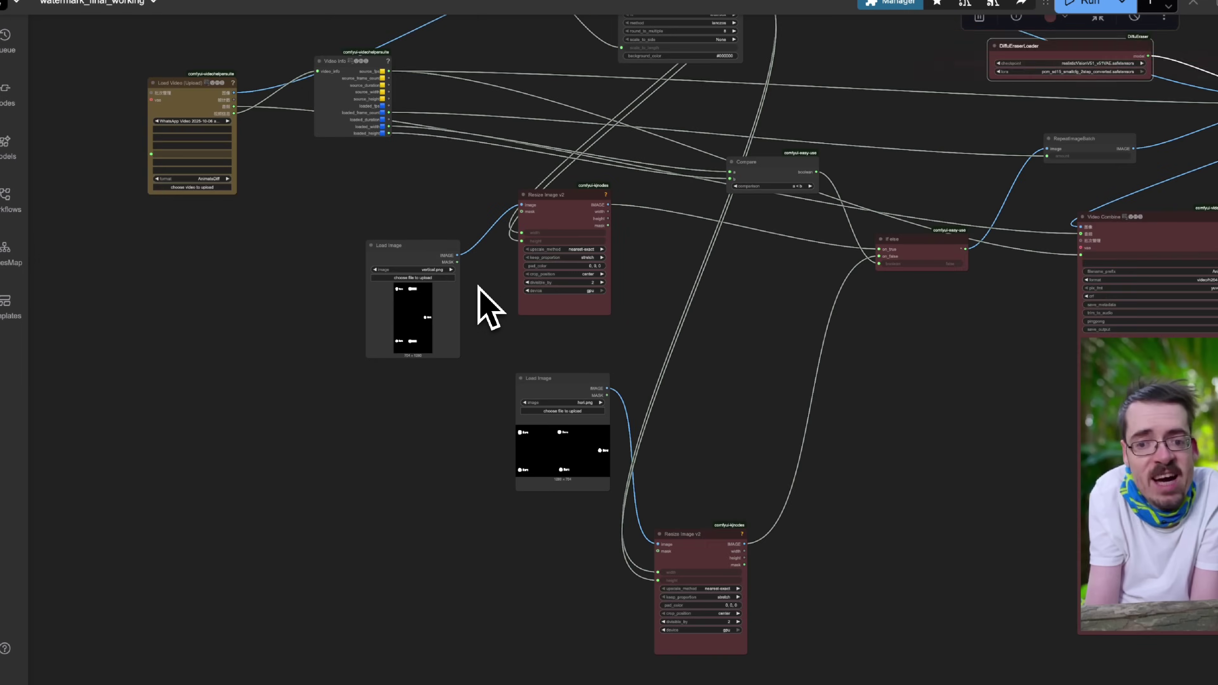
left_click_drag(483, 305, 476, 379)
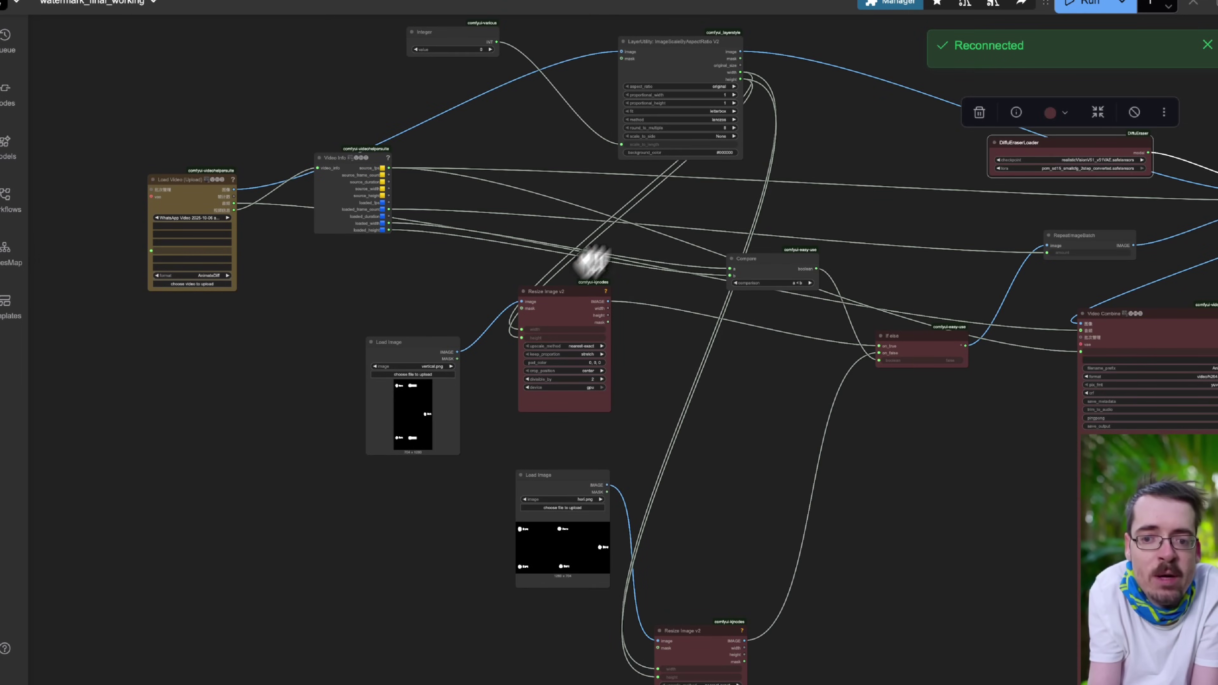